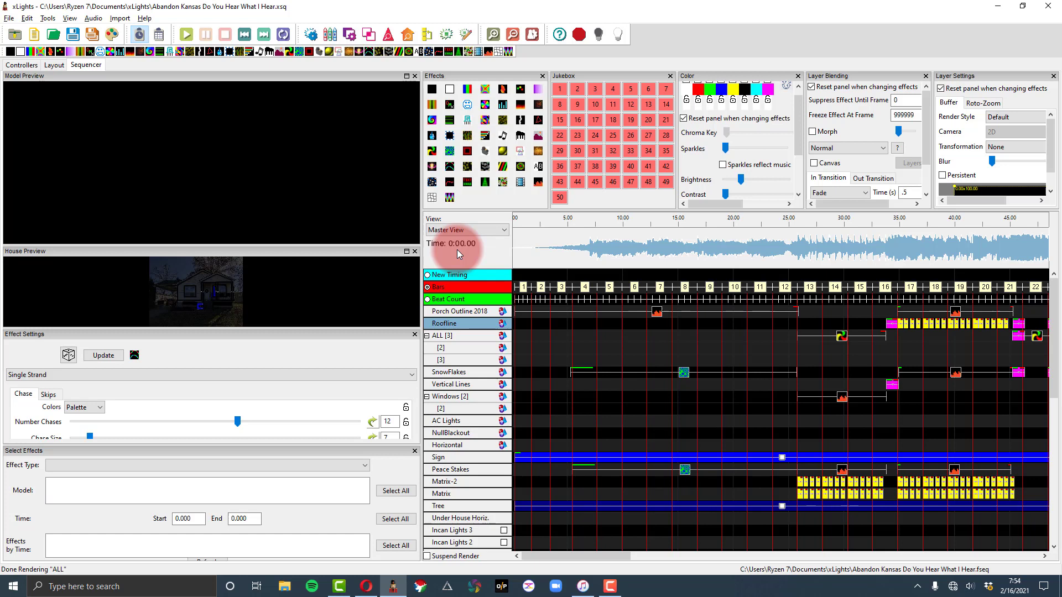
# Mute the sound and scroll the timeline over to around 1:23.
pyautogui.press('XF86AudioMute')
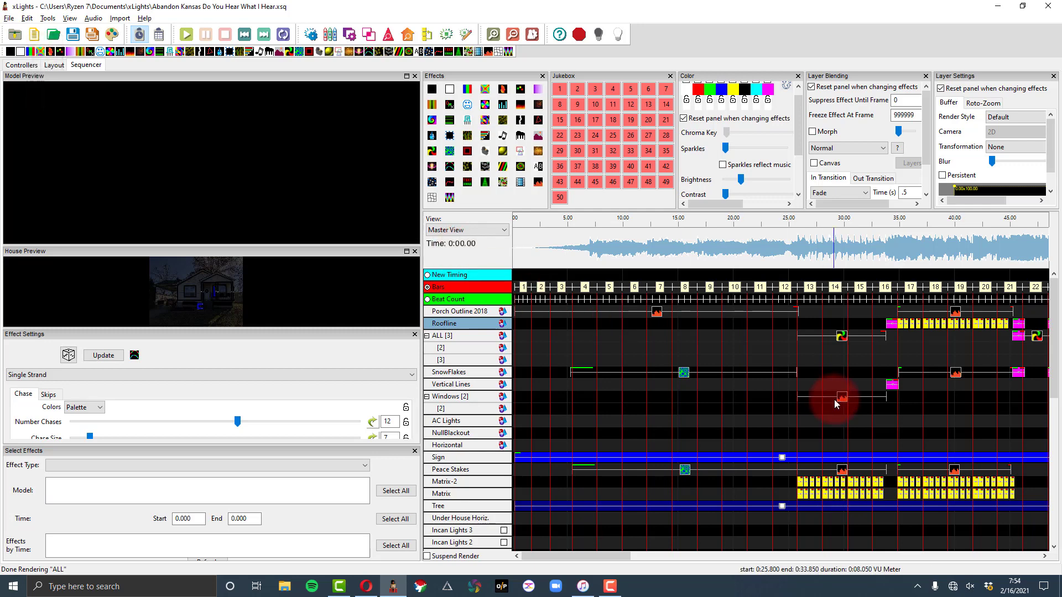
pyautogui.scroll(-3, 834, 399)
pyautogui.scroll(3, 826, 386)
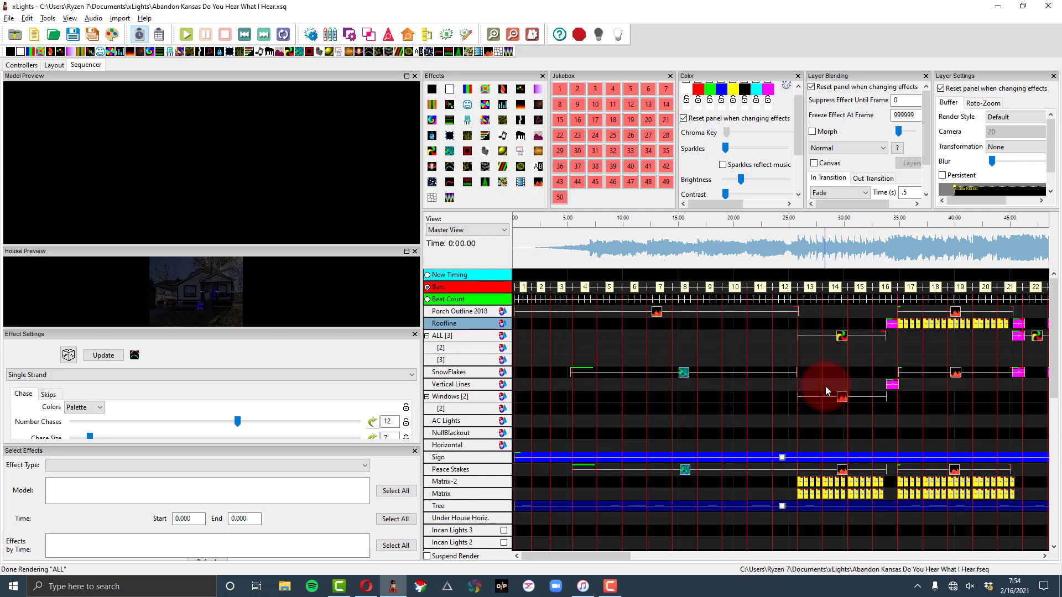
pyautogui.hscroll(6, 825, 386)
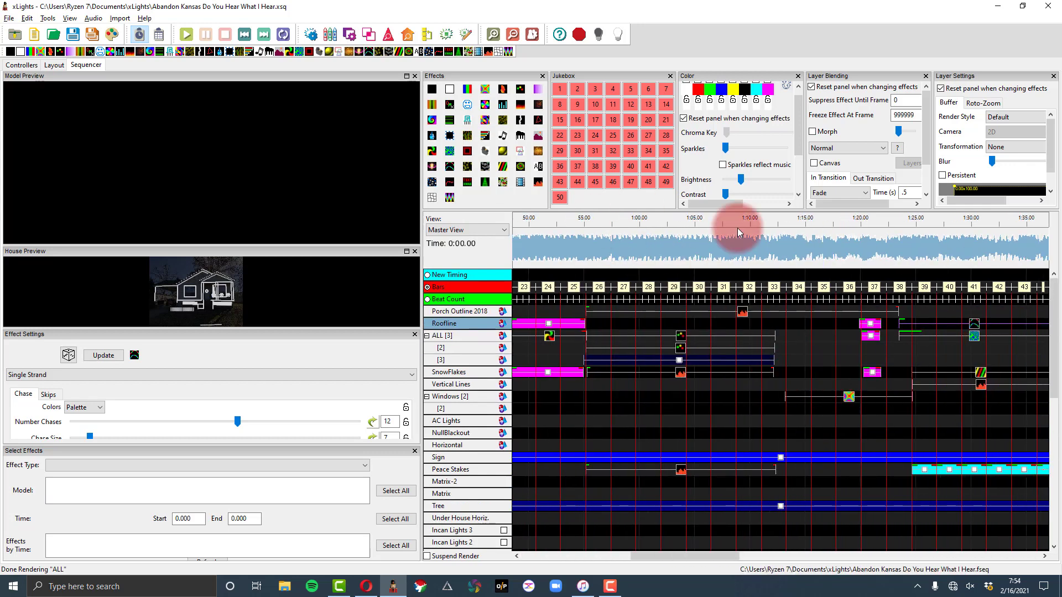
pyautogui.hscroll(1, 797, 257)
pyautogui.click(912, 233)
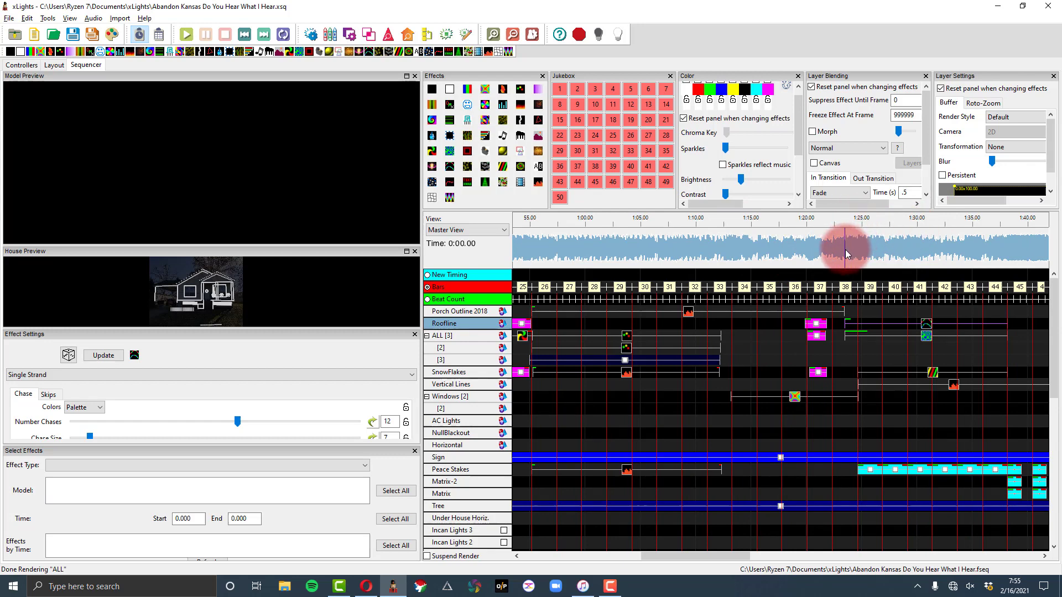
# Select the 1:23–1:37 stretch of the waveform and zoom in on it.
pyautogui.moveTo(846, 250); pyautogui.dragTo(1008, 262)
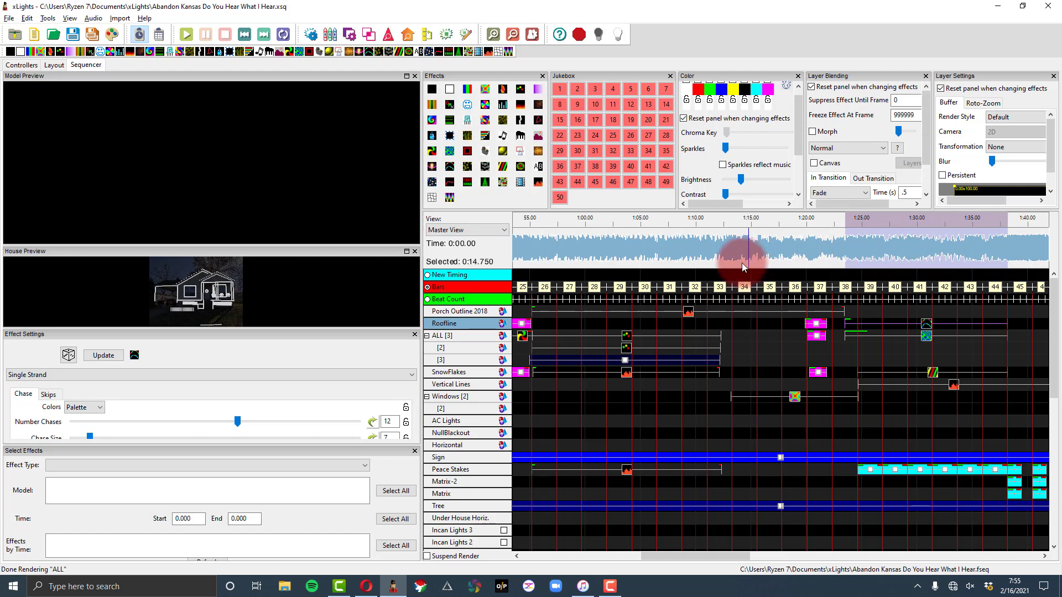
pyautogui.moveTo(719, 264); pyautogui.dragTo(530, 268)
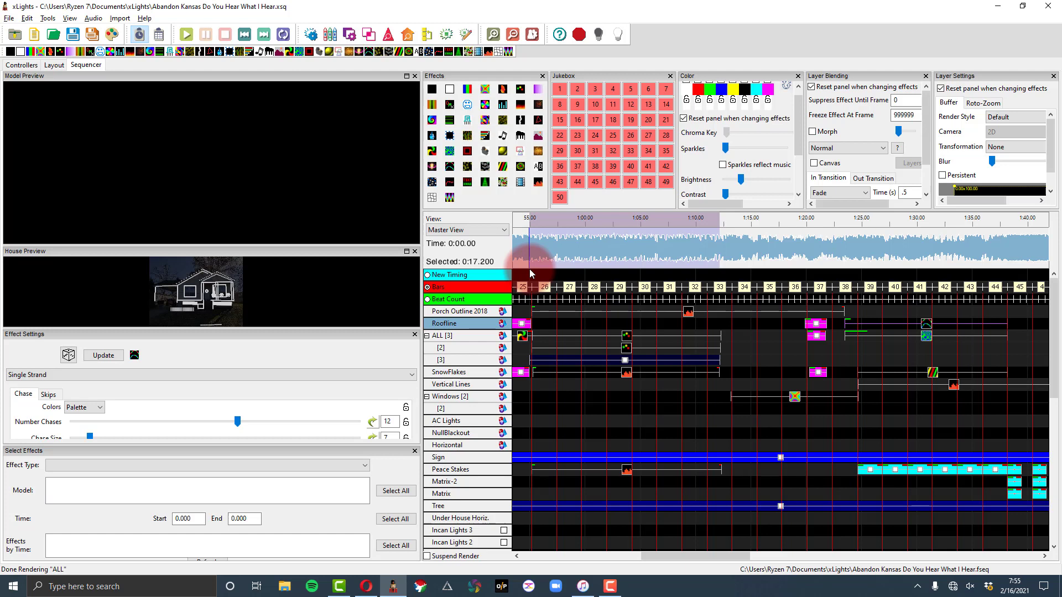
pyautogui.moveTo(848, 261); pyautogui.dragTo(1000, 254)
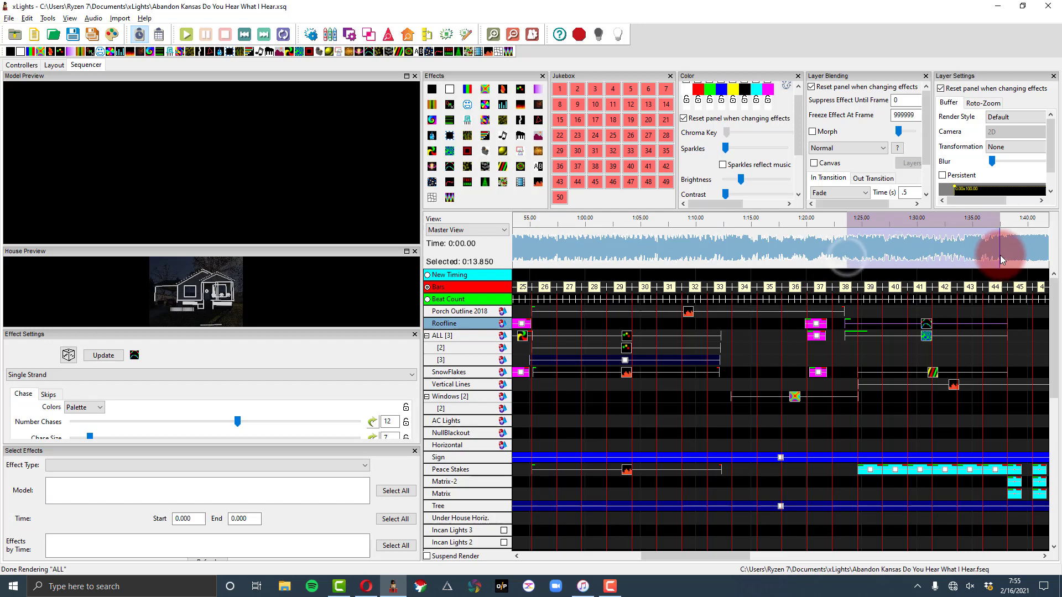
pyautogui.scroll(5, 1000, 273)
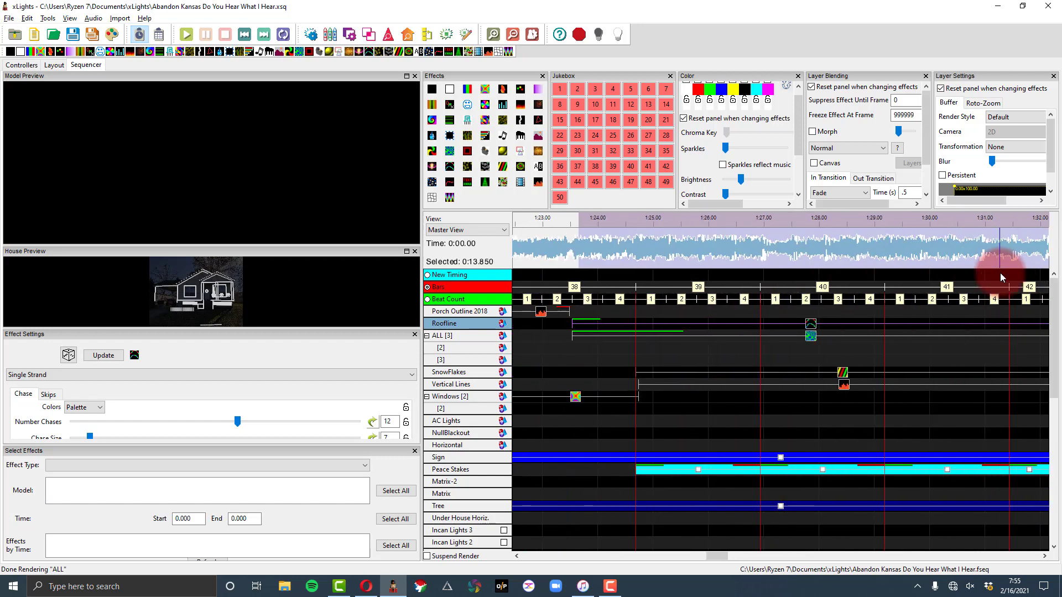
# Play from the Roofline effect and inspect the Plasma and VU Meter effects.
pyautogui.click(808, 326)
pyautogui.press('space')
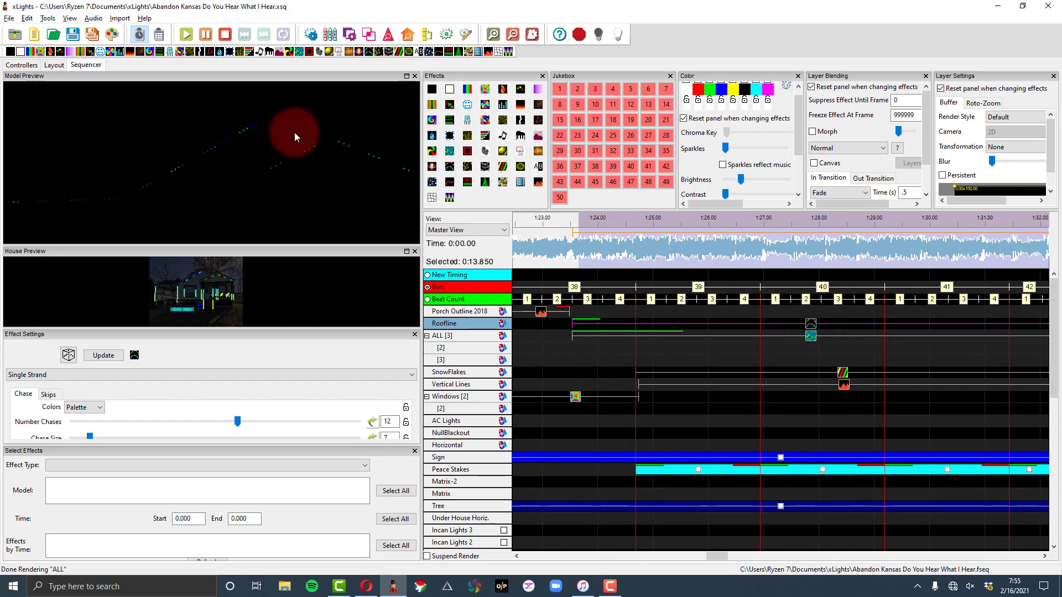
pyautogui.click(810, 335)
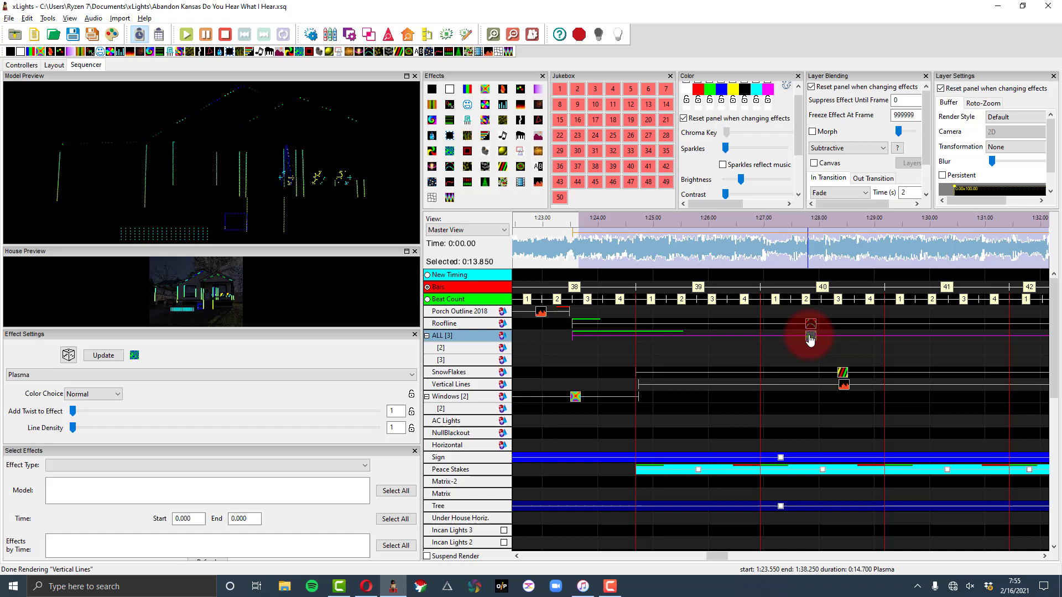
pyautogui.click(845, 386)
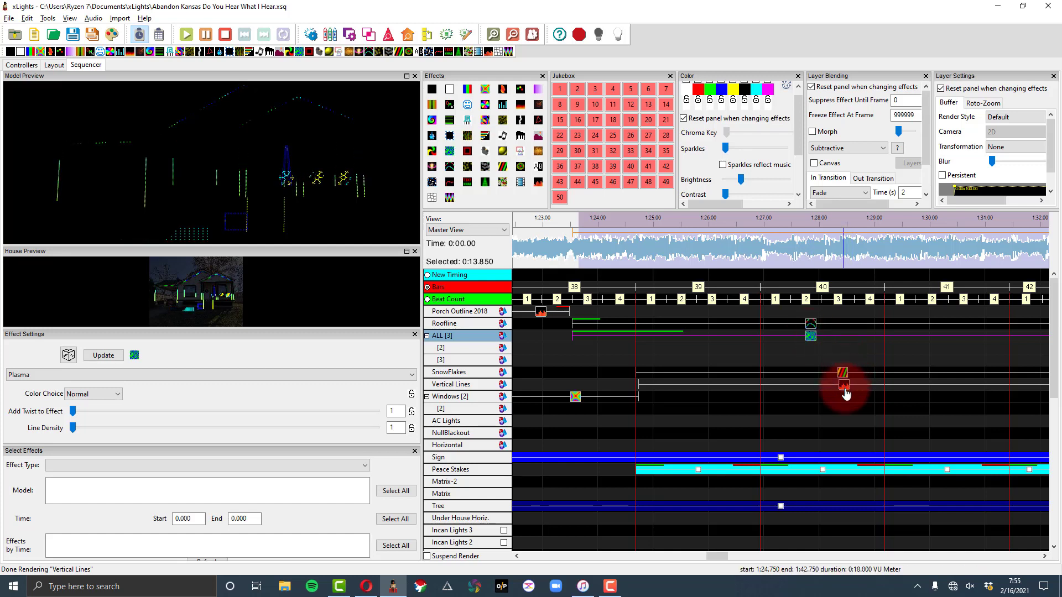
# Select the SnowFlakes Spirals effect at 1:24.7 to show its settings, then zoom out.
pyautogui.click(826, 358)
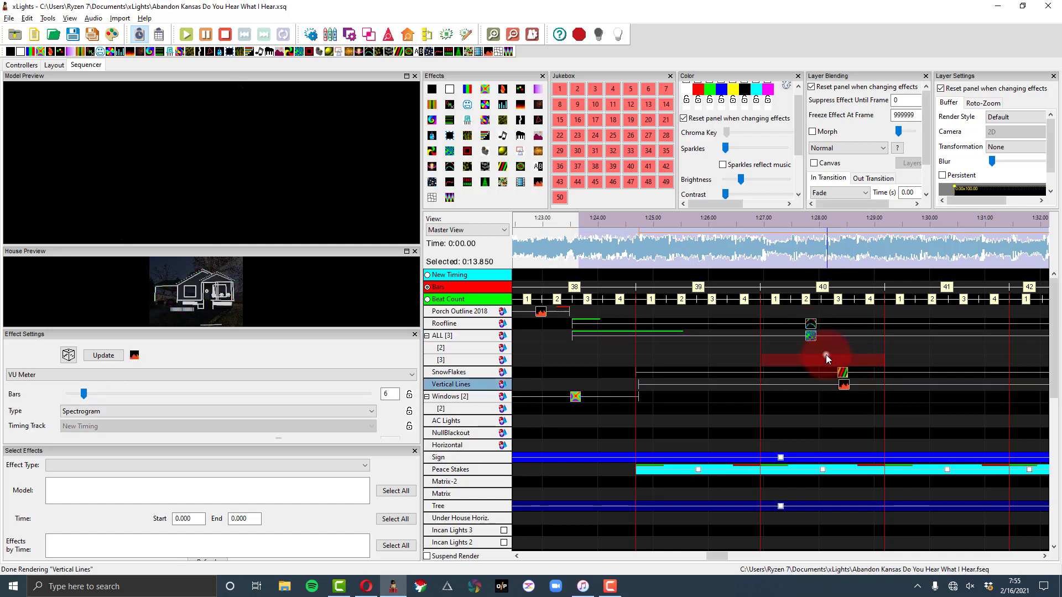
pyautogui.scroll(-1, 832, 368)
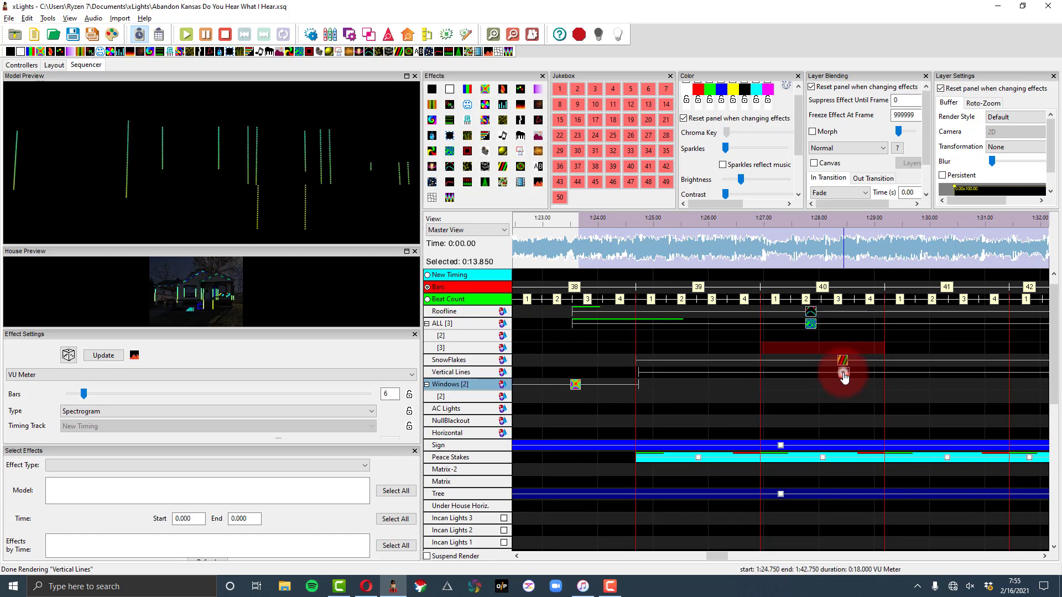
pyautogui.click(843, 374)
pyautogui.scroll(1, 845, 376)
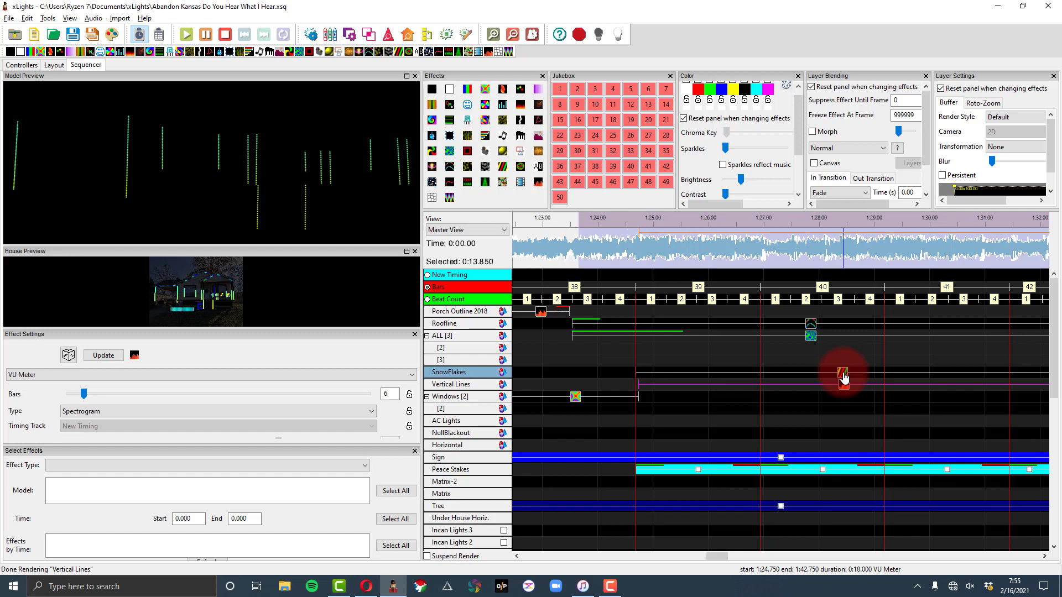
pyautogui.click(844, 373)
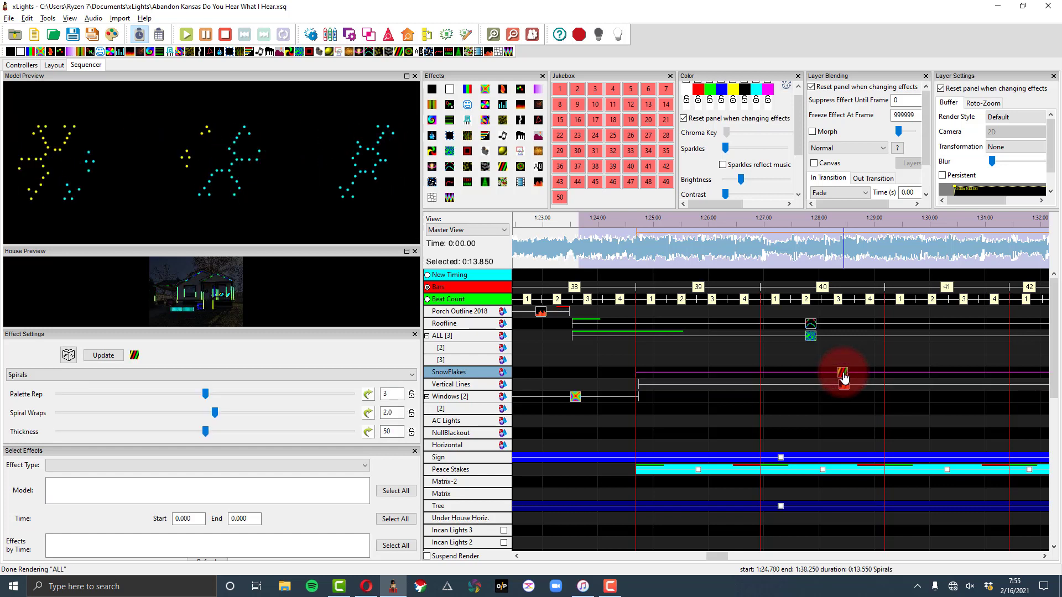
pyautogui.click(810, 336)
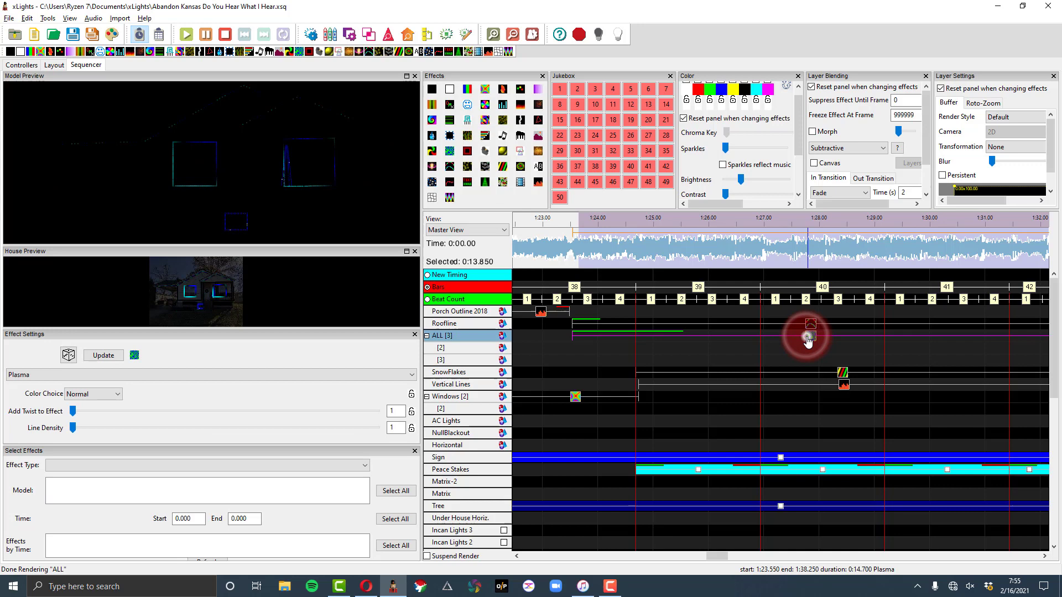
pyautogui.click(843, 374)
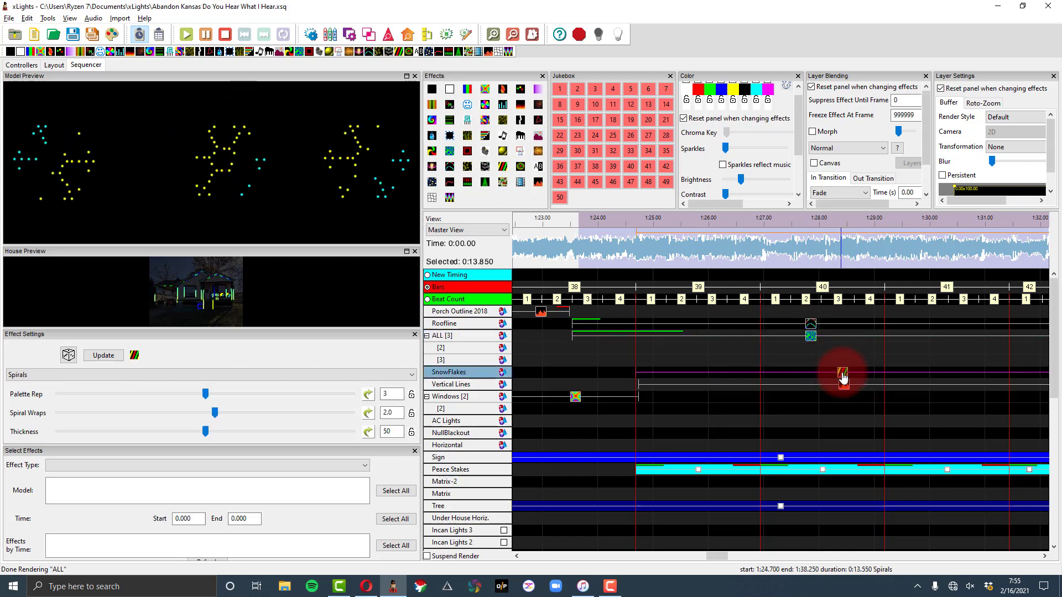
pyautogui.scroll(-3, 843, 378)
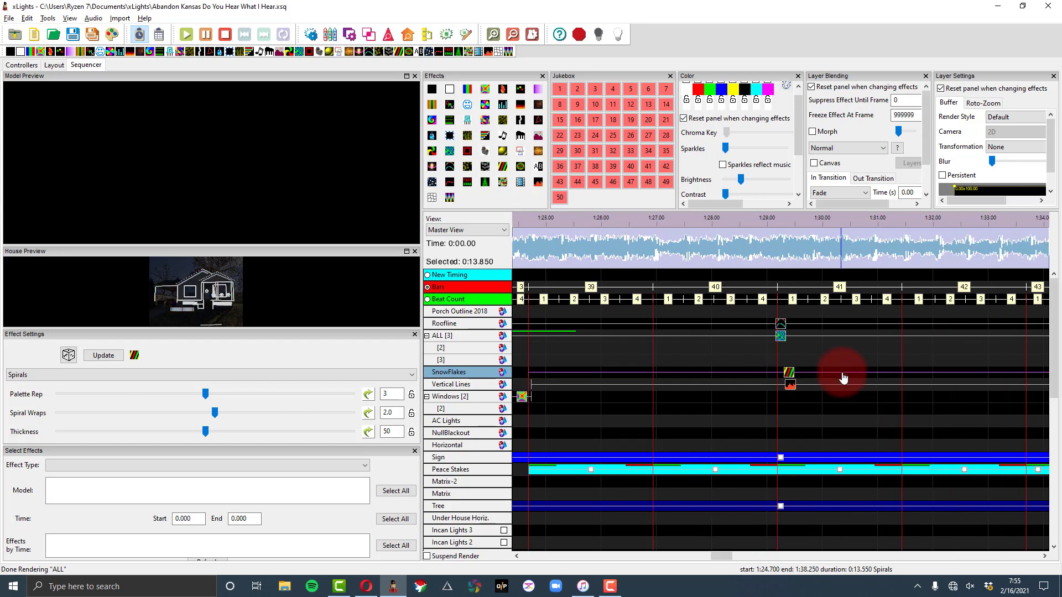
# Shorten the SnowFlakes Spirals effect to about 2.25 seconds.
pyautogui.click(843, 374)
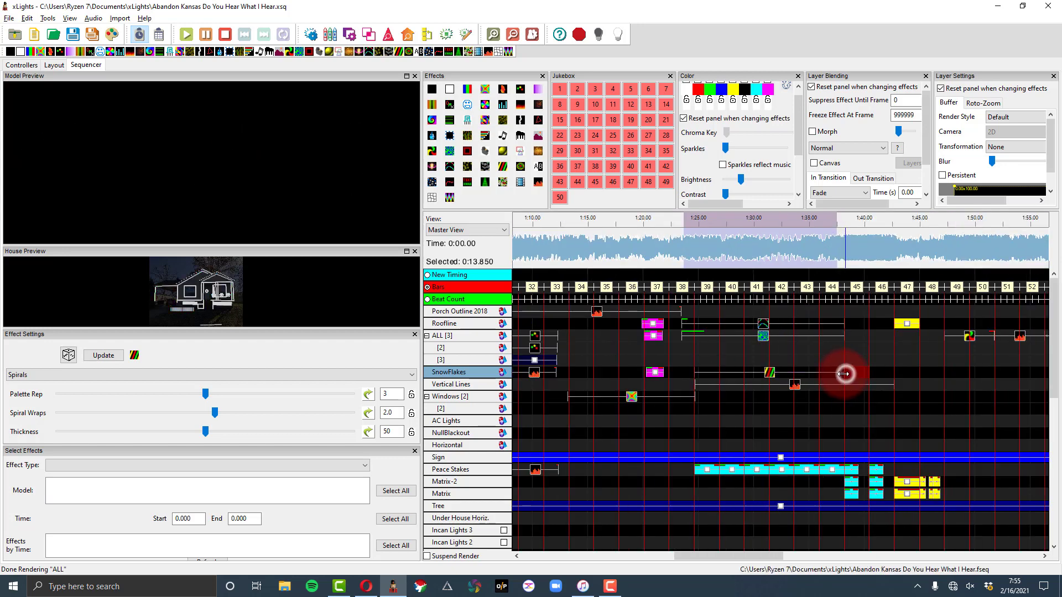
pyautogui.moveTo(843, 374); pyautogui.dragTo(720, 379)
pyautogui.click(708, 375)
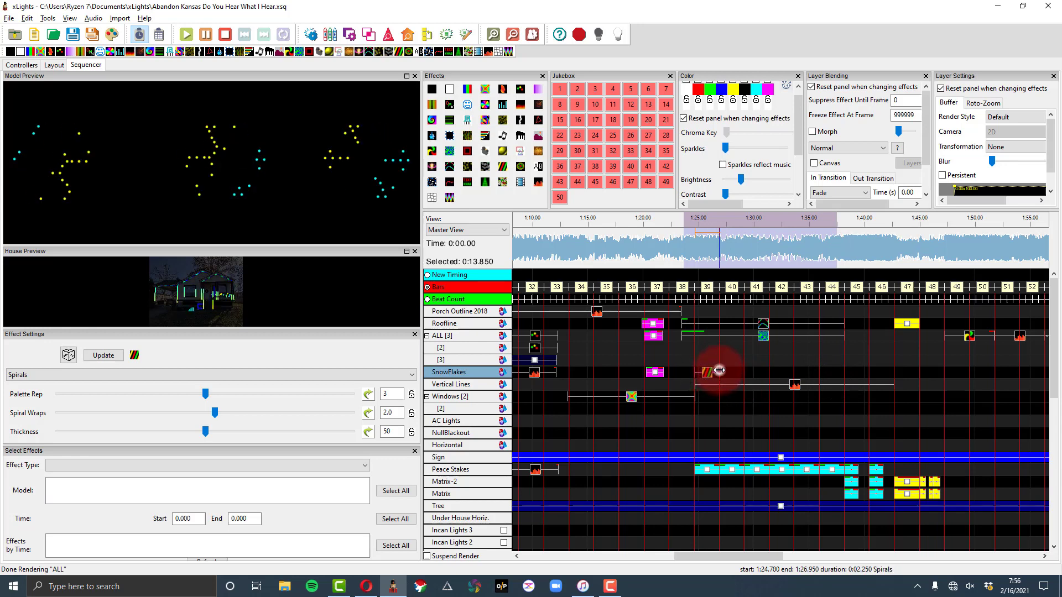
# Paste three copies of the Spirals effect along the SnowFlakes row.
pyautogui.click(719, 374)
pyautogui.hotkey('ctrl', 'v')
pyautogui.click(754, 375)
pyautogui.hotkey('ctrl', 'v')
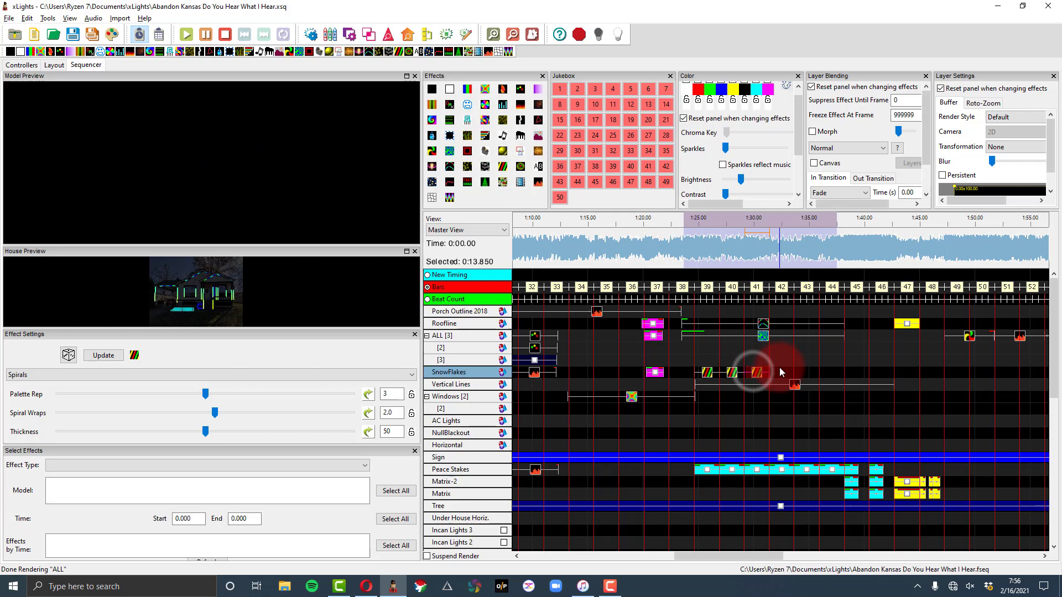
pyautogui.click(778, 367)
pyautogui.hotkey('ctrl', 'v')
# Lower Palette Rep from 3 to 2 on the first two Spirals effects.
pyautogui.click(707, 375)
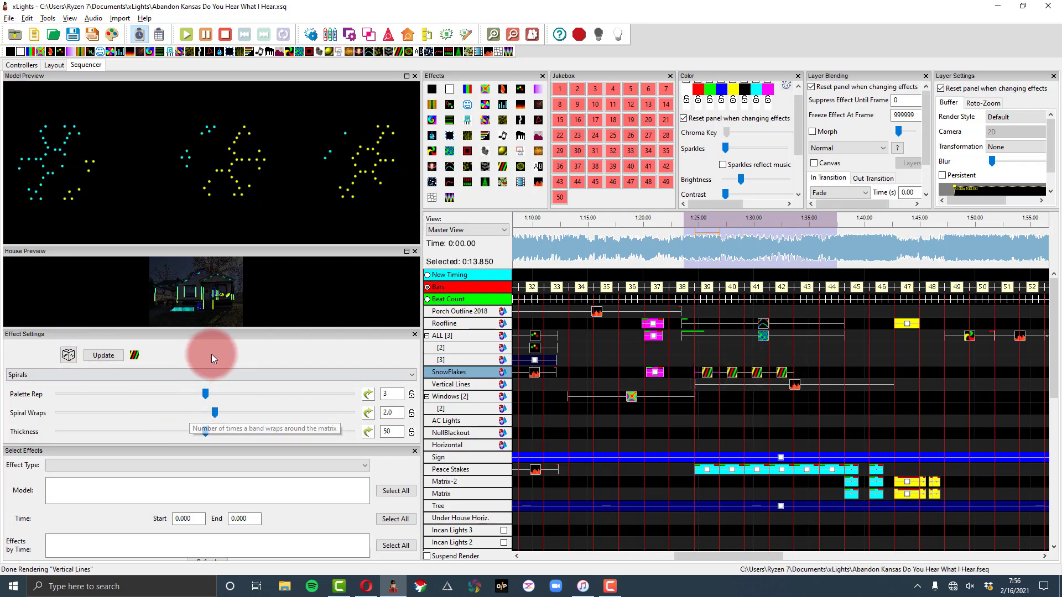
pyautogui.click(216, 387)
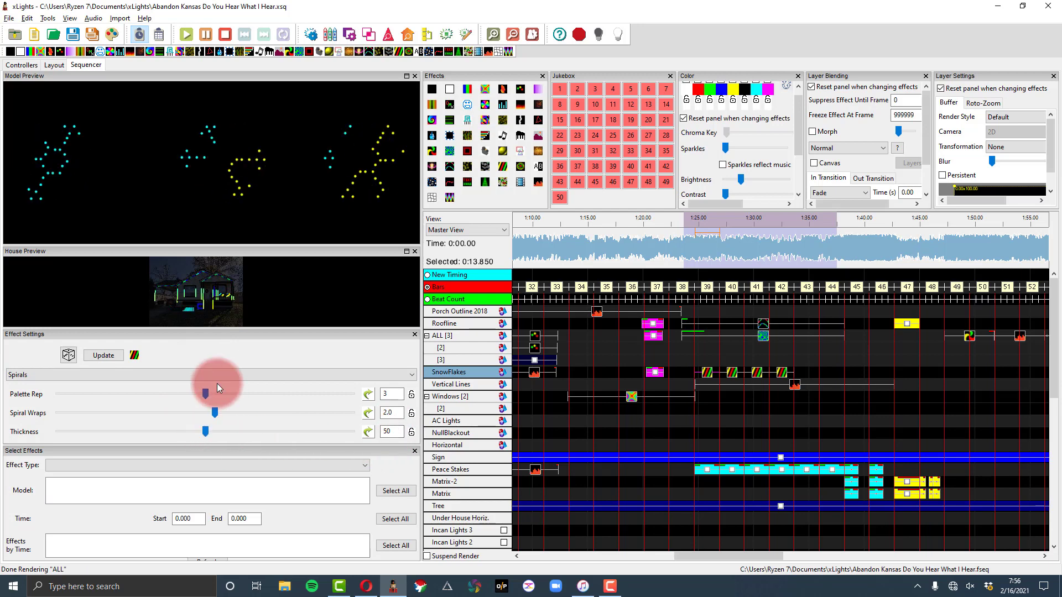
pyautogui.moveTo(204, 392); pyautogui.dragTo(44, 392)
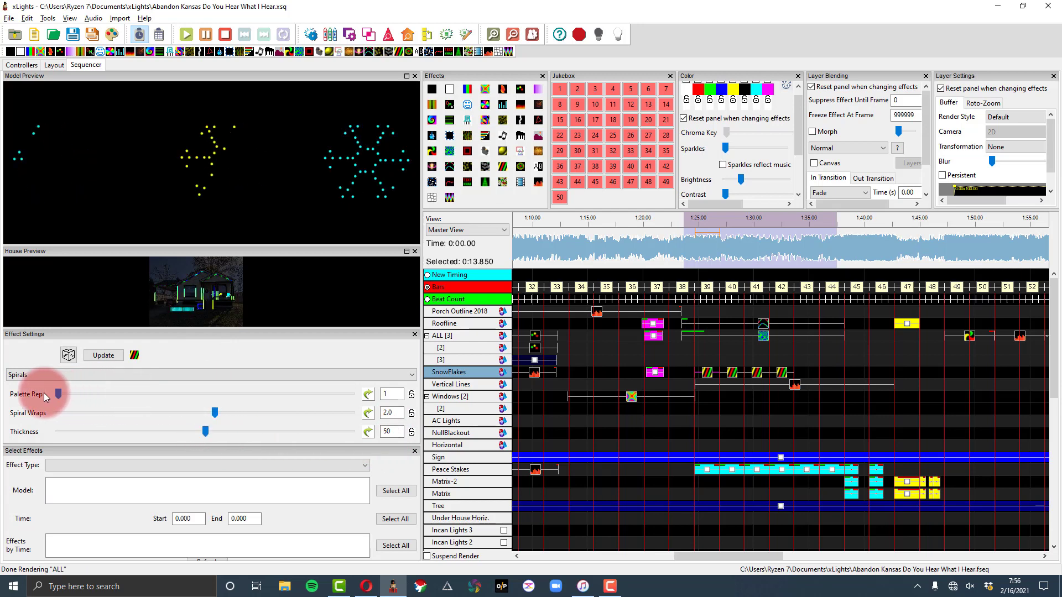
pyautogui.click(732, 373)
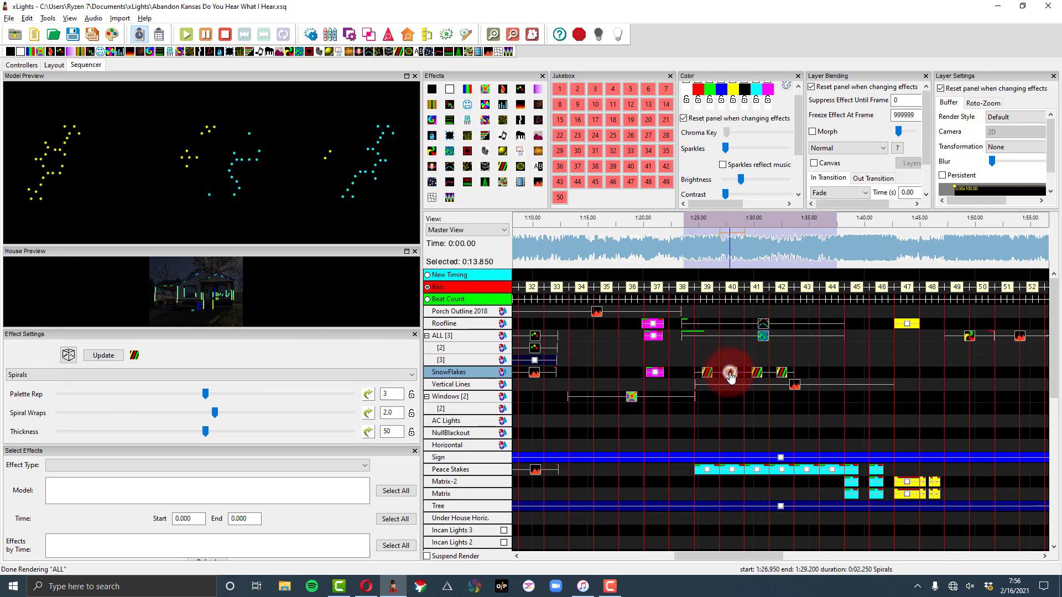
pyautogui.click(69, 375)
pyautogui.moveTo(207, 395); pyautogui.dragTo(155, 394)
# Raise the fourth Spirals effect's Palette Rep to 4 and play from about 1:25.
pyautogui.click(752, 374)
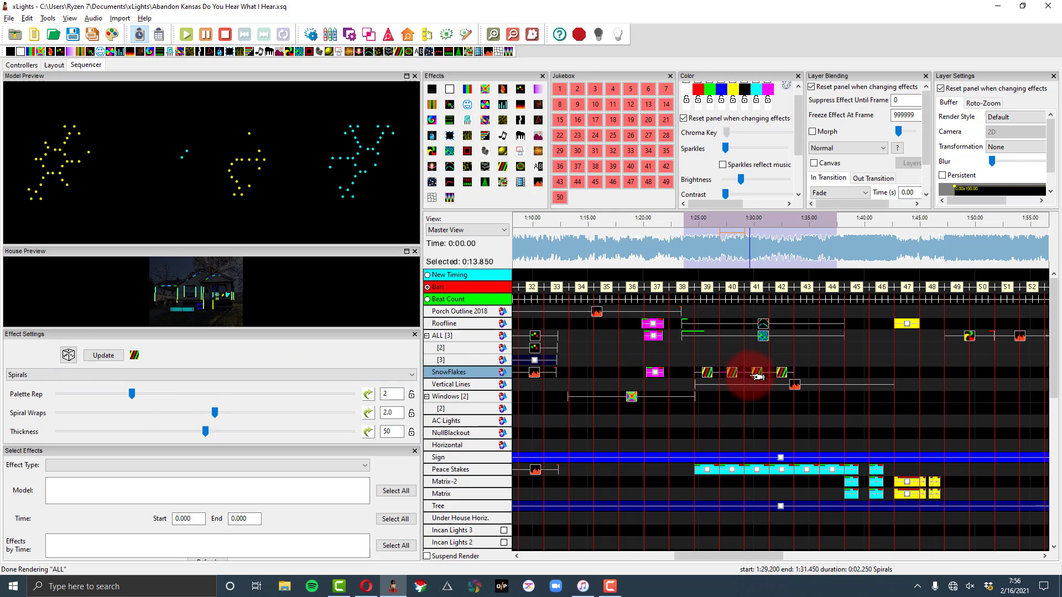
pyautogui.click(226, 375)
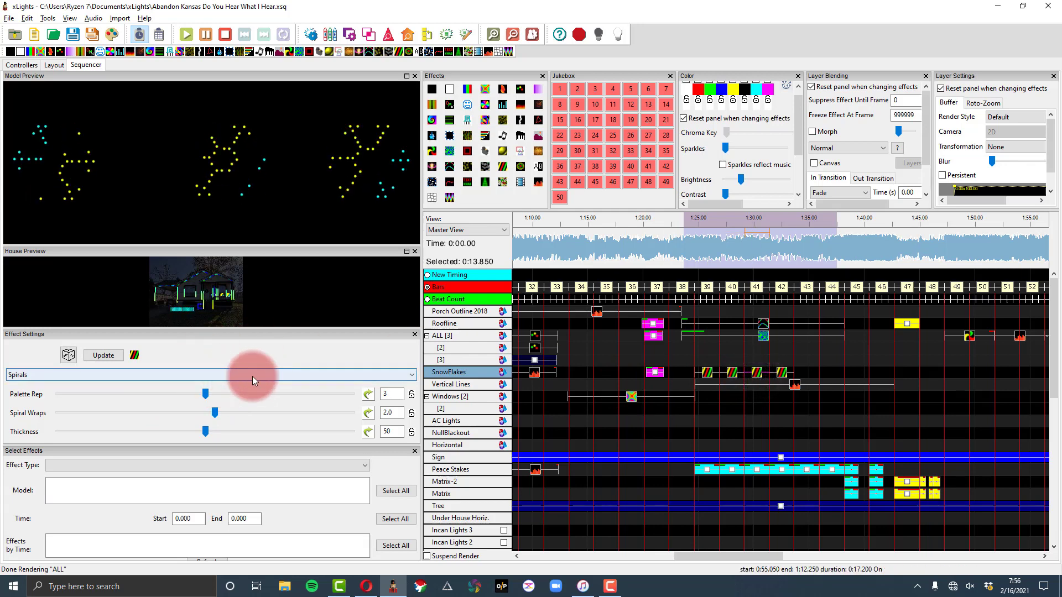
pyautogui.click(708, 372)
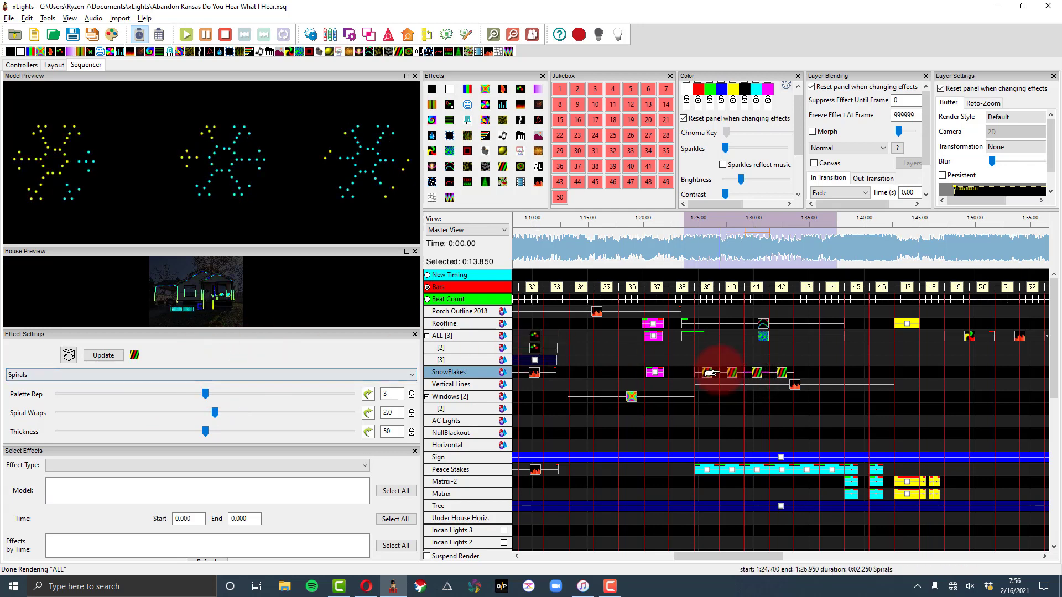
pyautogui.click(780, 373)
pyautogui.click(209, 375)
pyautogui.click(204, 394)
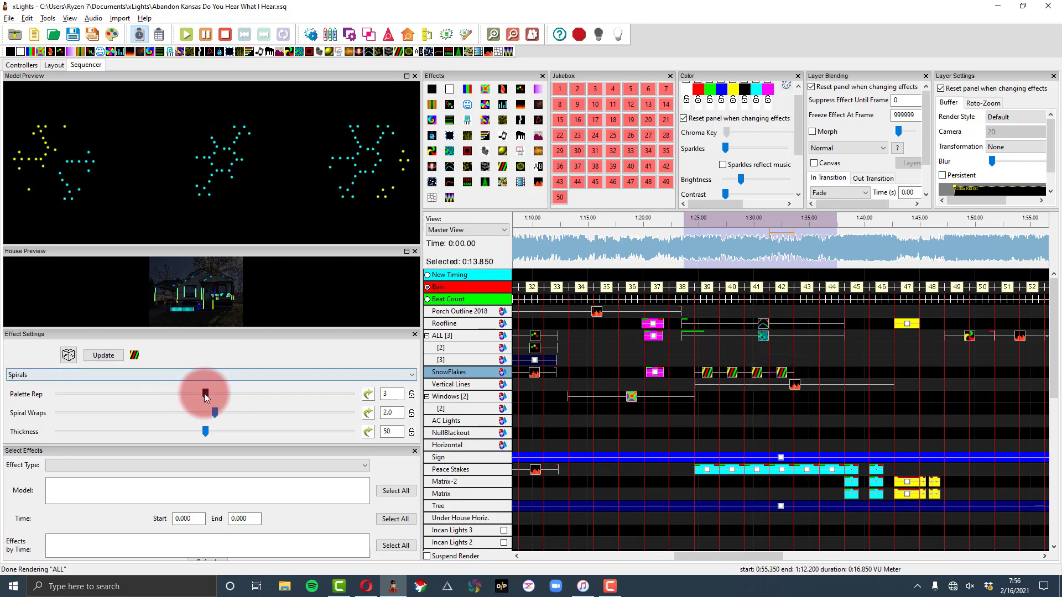
pyautogui.moveTo(216, 394)
pyautogui.mouseDown()
pyautogui.moveTo(228, 396)
pyautogui.moveTo(212, 393)
pyautogui.mouseUp()
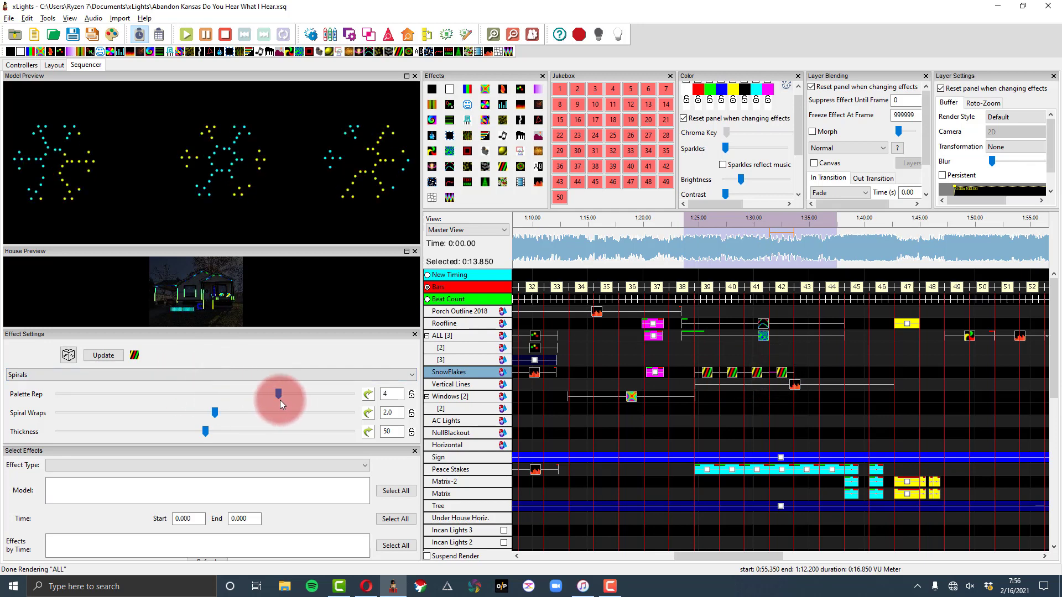
pyautogui.click(700, 218)
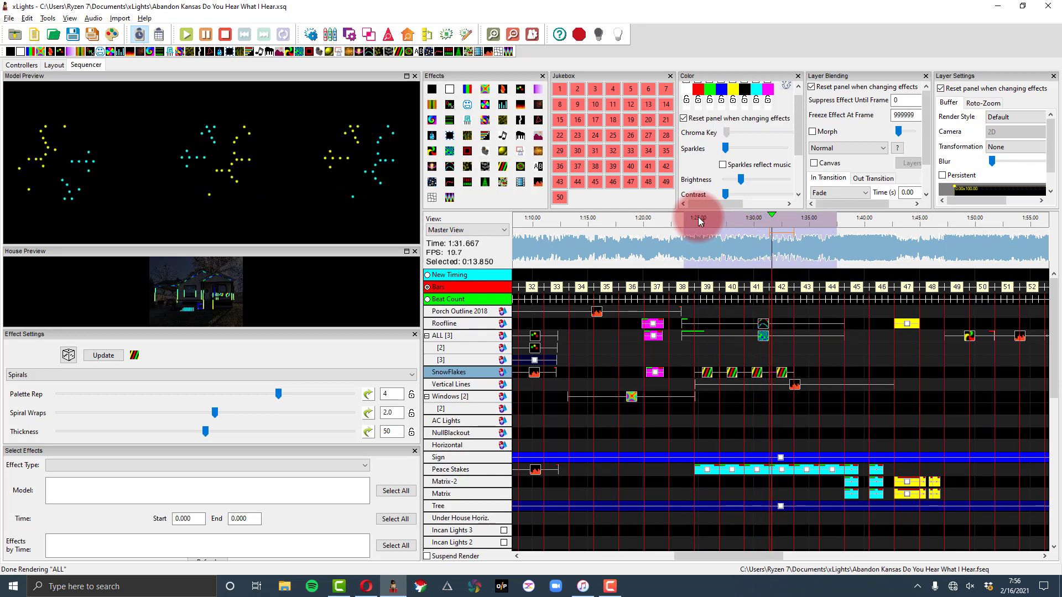
# Stop playback, undo the short Spirals copies, and set the long effect's Palette Rep to 3.
pyautogui.press('space')
pyautogui.click(782, 369)
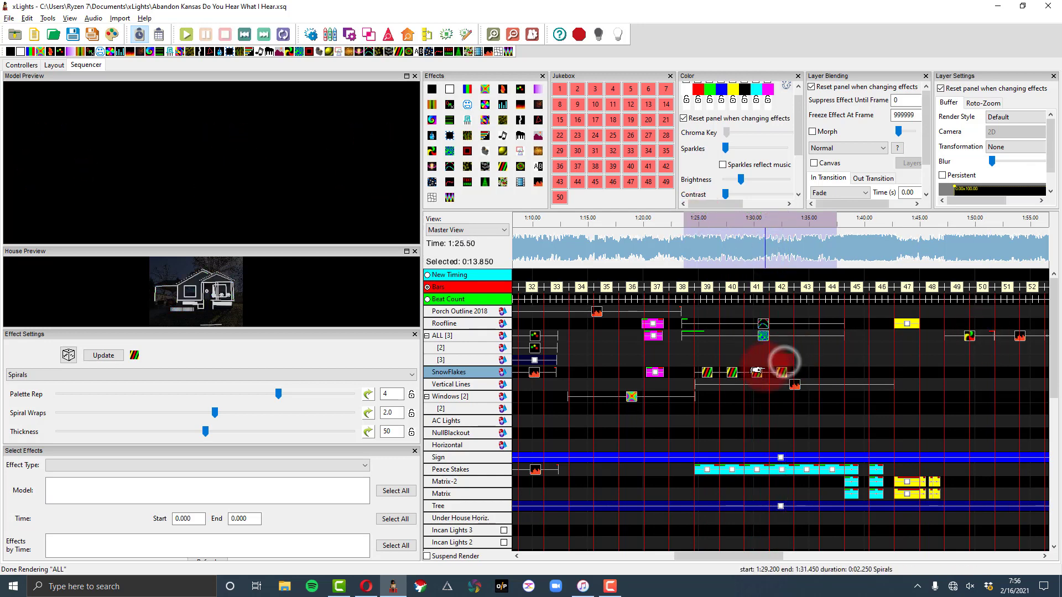
pyautogui.hotkey('ctrl', 'z')
pyautogui.hotkey('ctrl', 'z')
pyautogui.hotkey('ctrl', 'z')
pyautogui.hotkey('ctrl', 'z')
pyautogui.hotkey('ctrl', 'z')
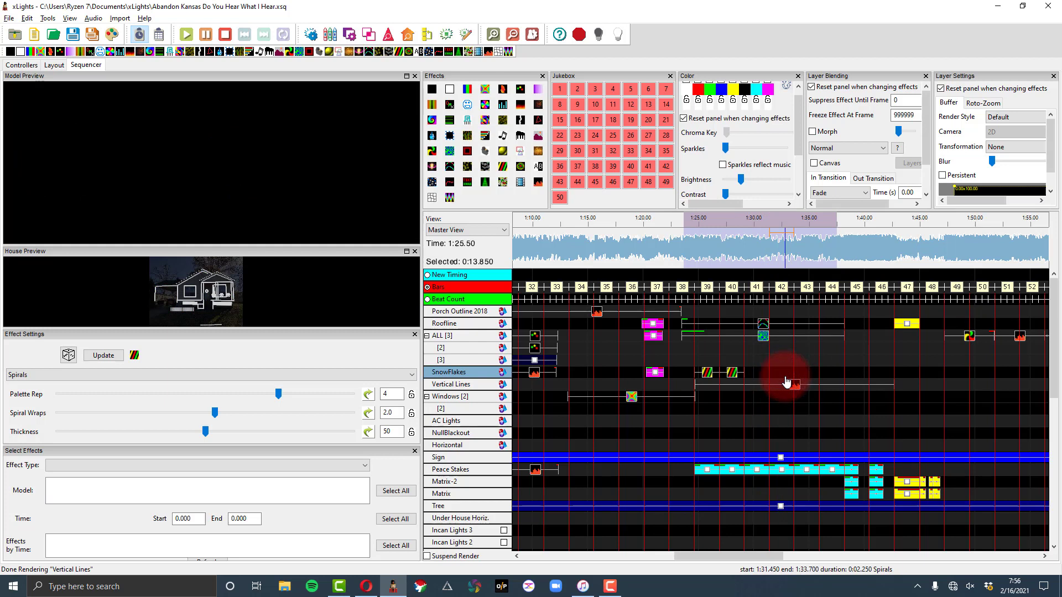
pyautogui.click(782, 376)
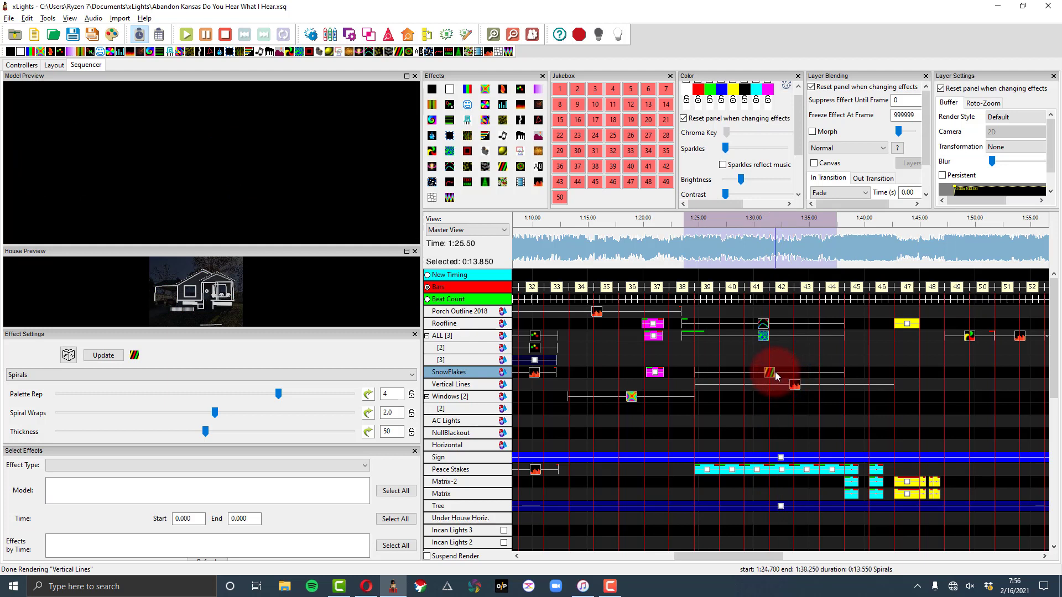
pyautogui.click(269, 392)
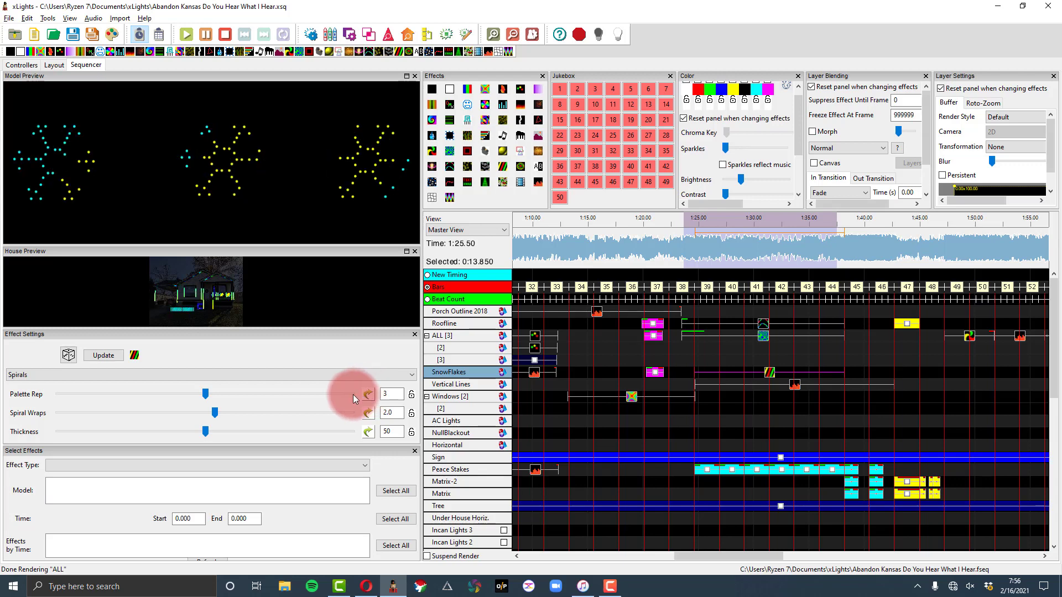
# Open the Palette Rep value curve and move its window off the effect settings.
pyautogui.click(368, 394)
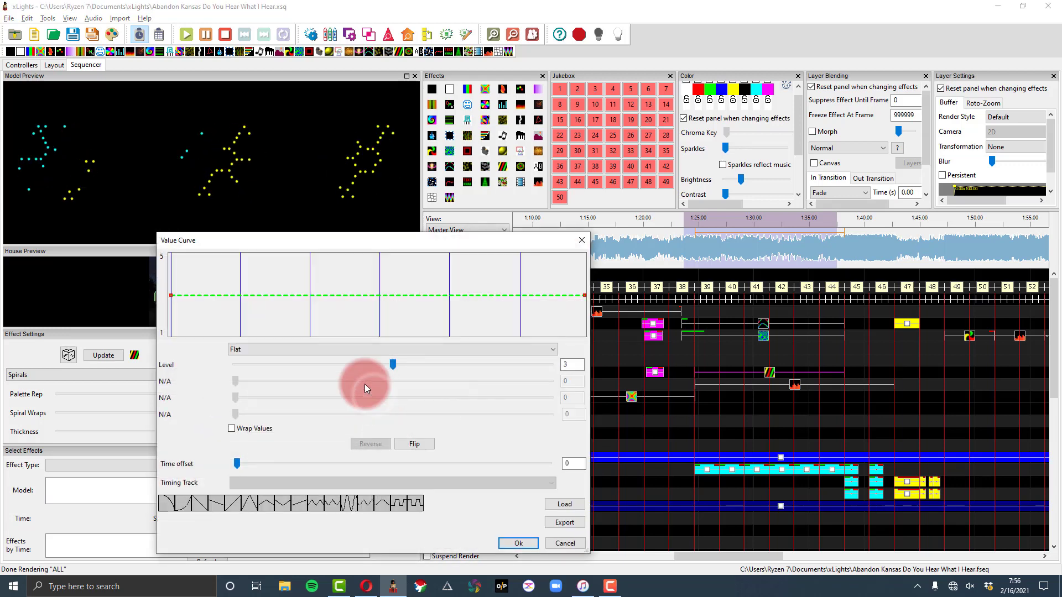
pyautogui.moveTo(278, 241); pyautogui.dragTo(264, 209)
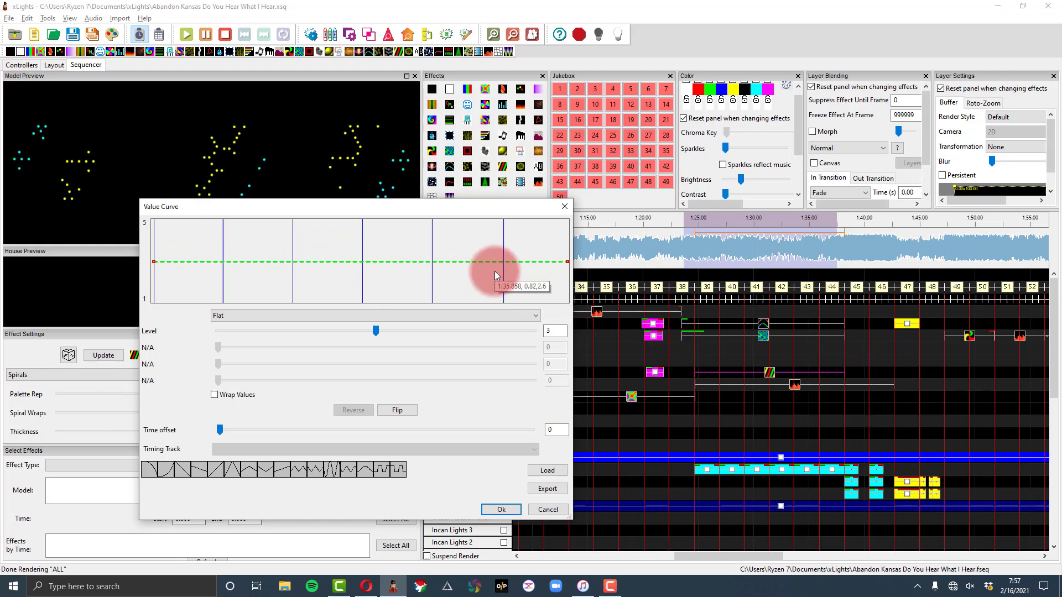
pyautogui.moveTo(317, 207); pyautogui.dragTo(607, 228)
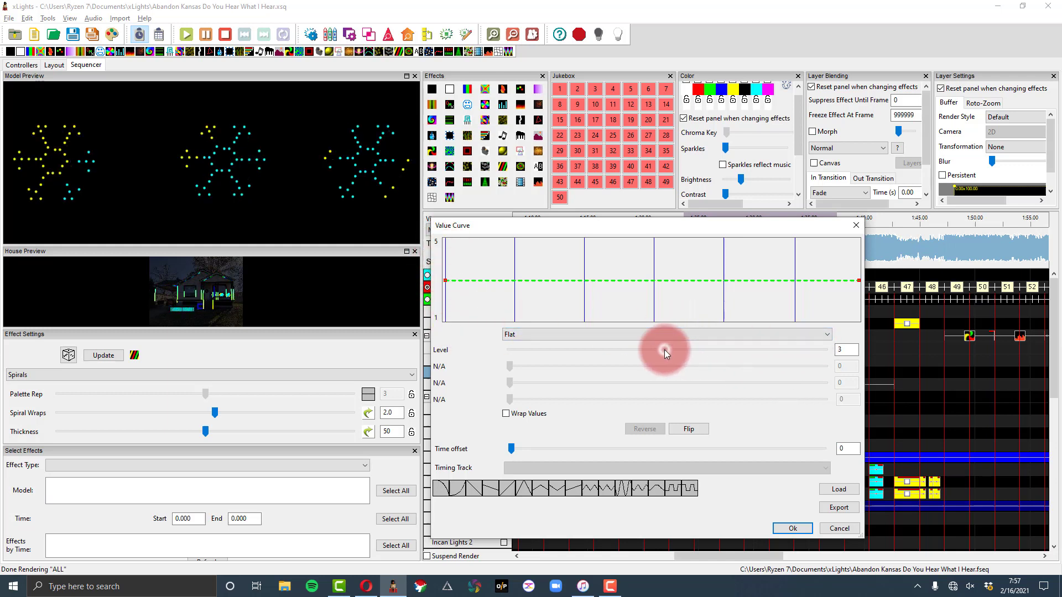
pyautogui.moveTo(666, 351); pyautogui.dragTo(545, 337)
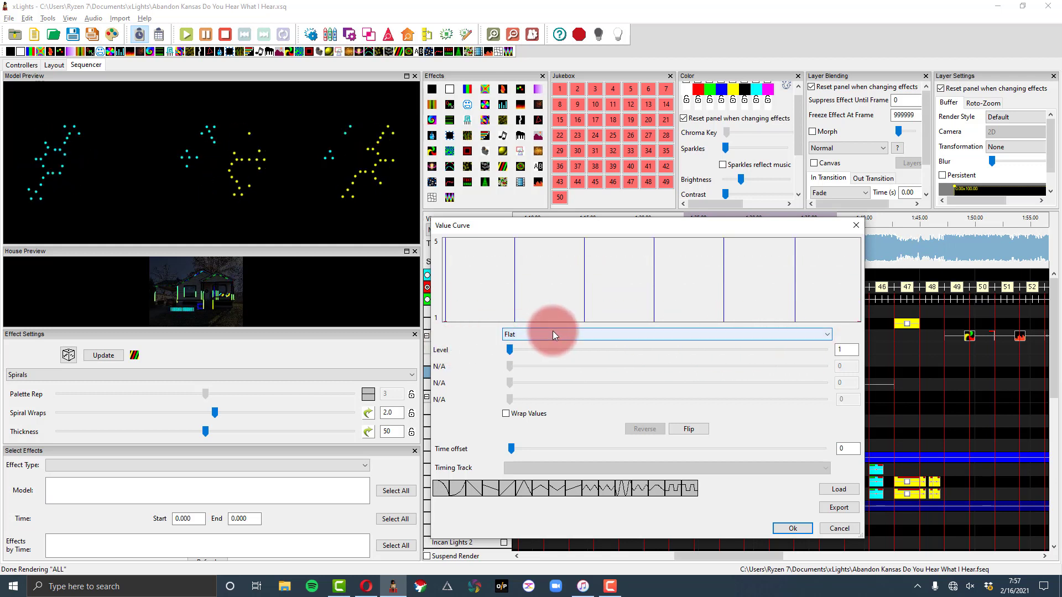
# Try Ramp, Exponential Up and Ramp Up/Down shapes for the Palette Rep curve.
pyautogui.click(553, 331)
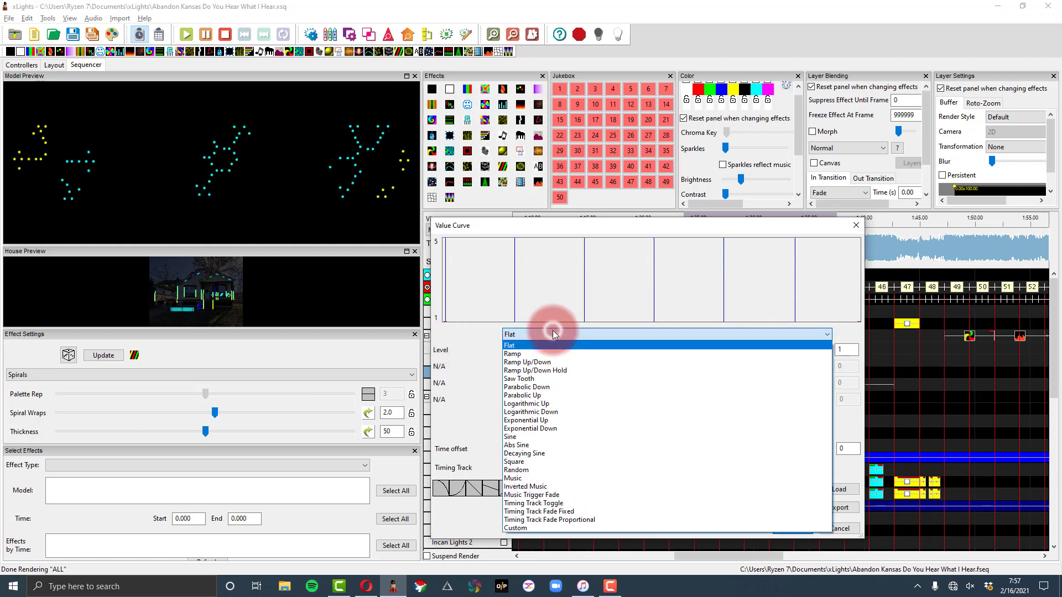
pyautogui.click(536, 354)
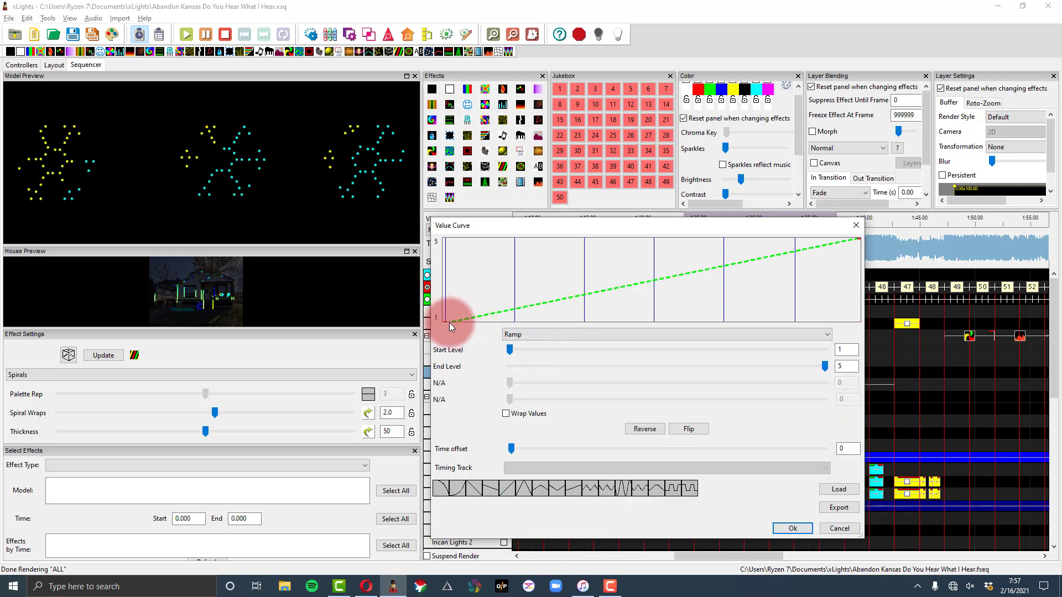
pyautogui.click(519, 332)
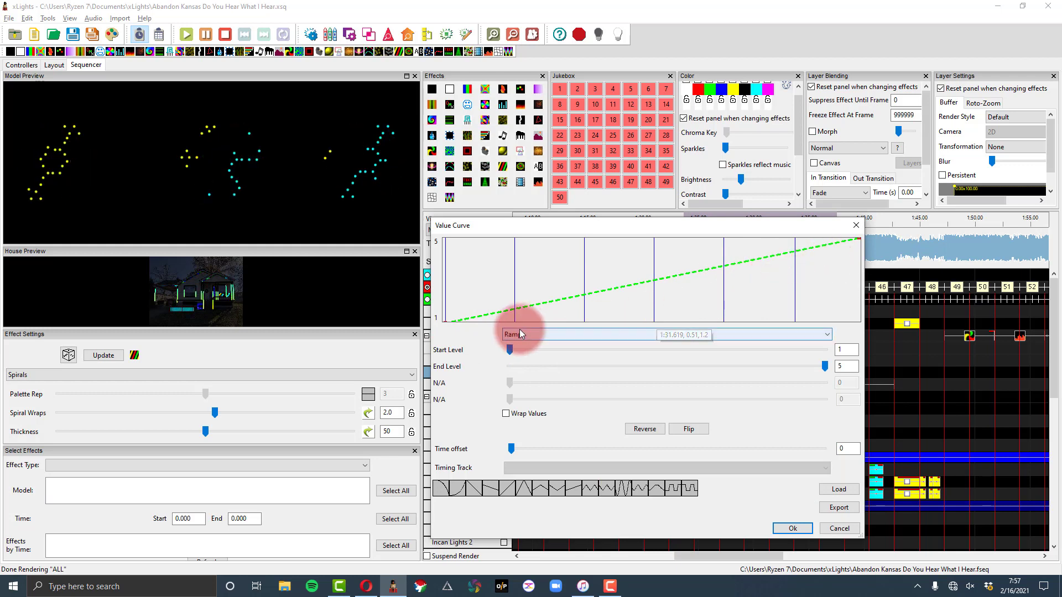
pyautogui.click(525, 421)
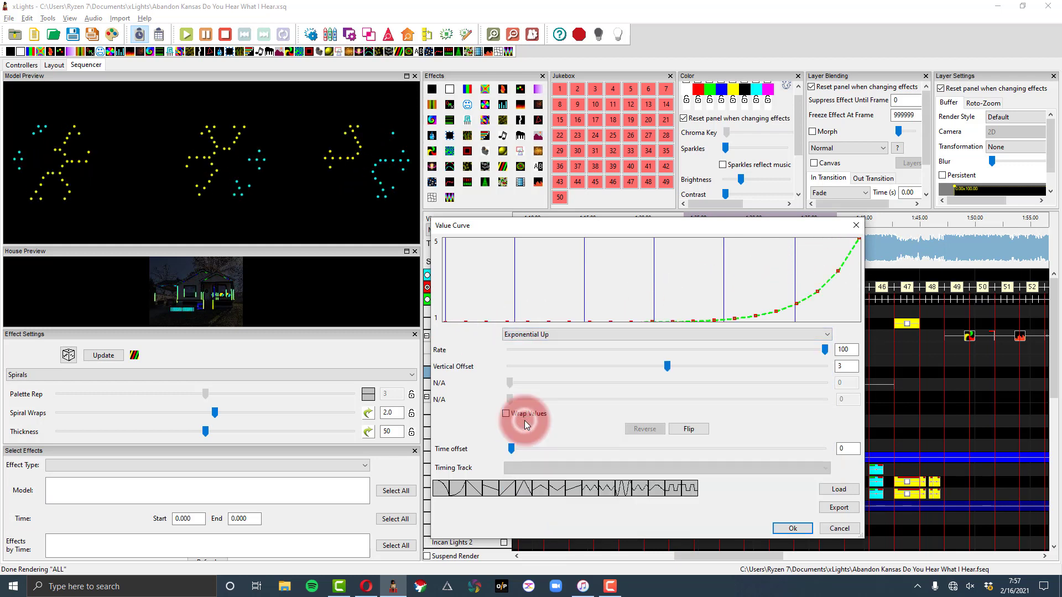
pyautogui.click(600, 338)
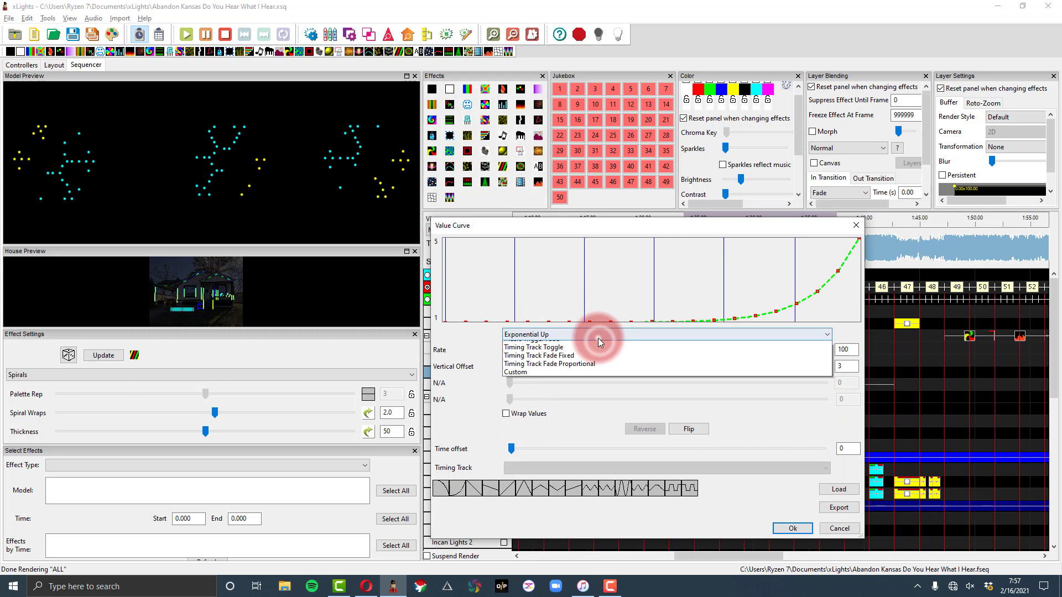
pyautogui.click(586, 352)
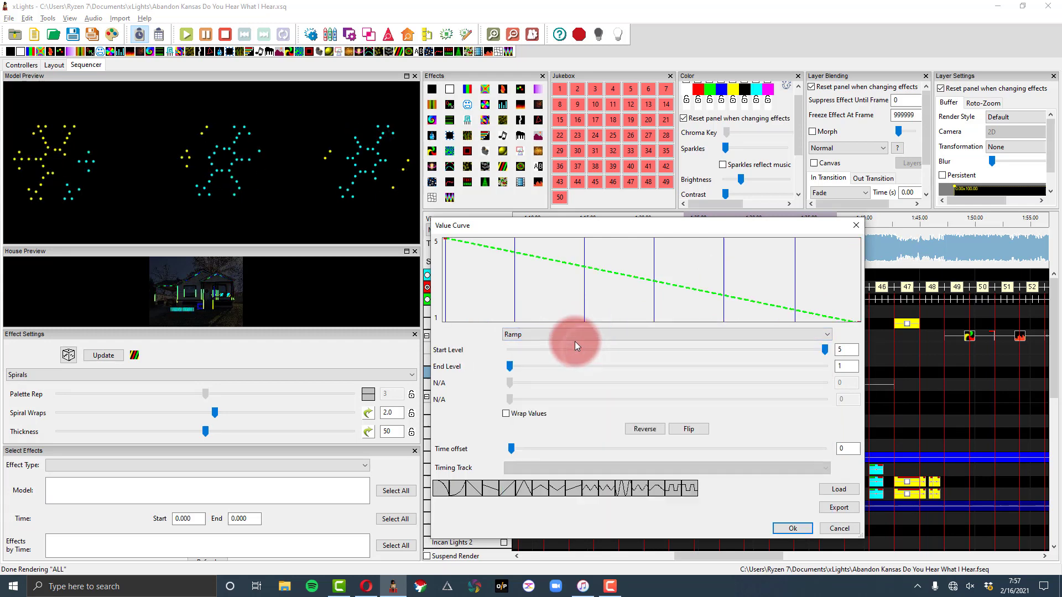
pyautogui.click(561, 335)
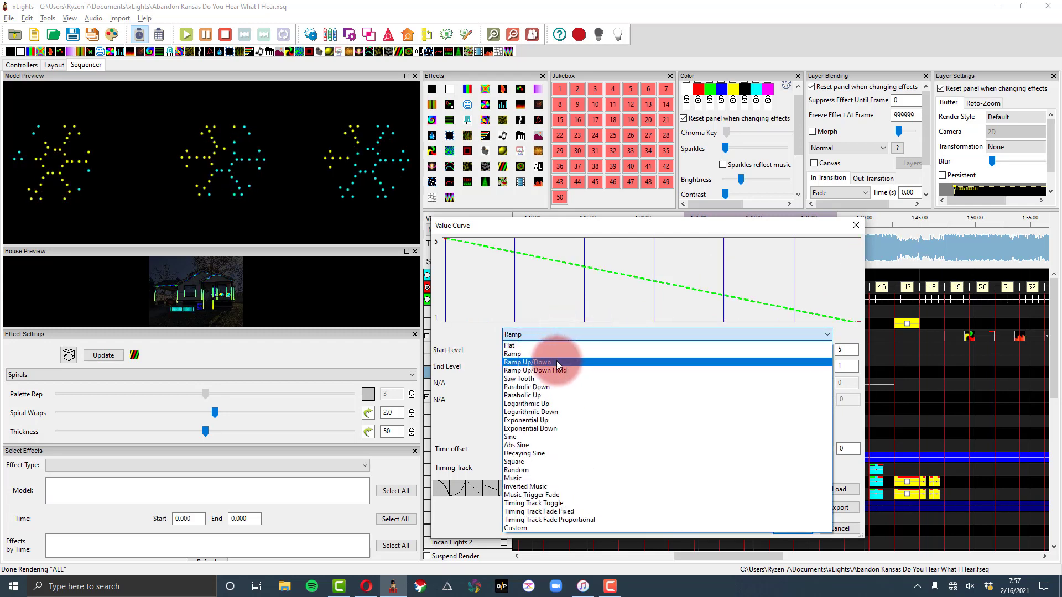
pyautogui.click(556, 362)
# Settle on a Ramp rising from 1 to 5 and accept the curve.
pyautogui.click(536, 335)
pyautogui.click(540, 353)
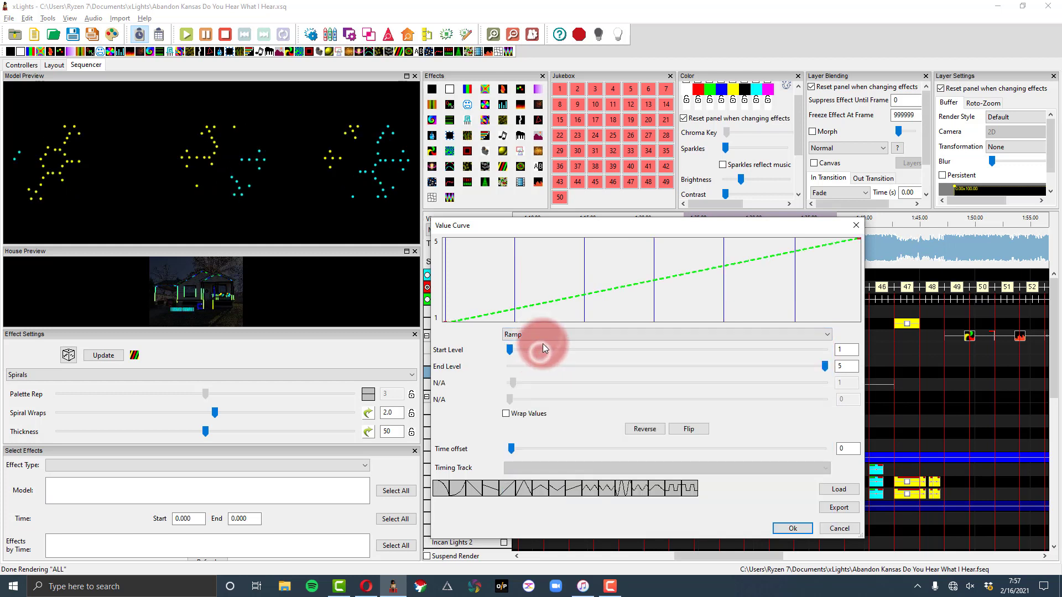
pyautogui.click(550, 333)
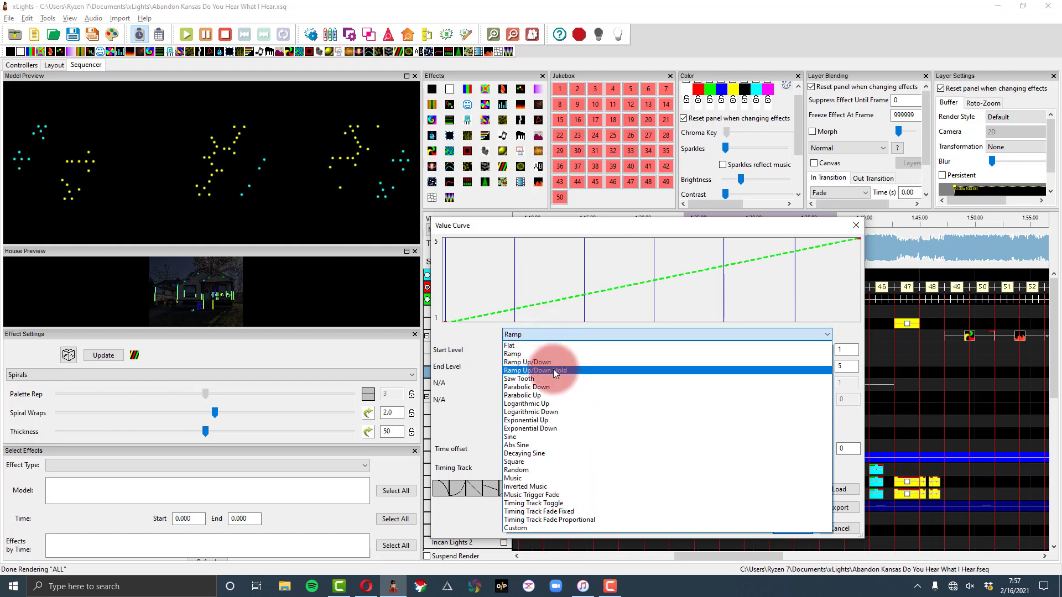
pyautogui.click(545, 353)
pyautogui.click(542, 334)
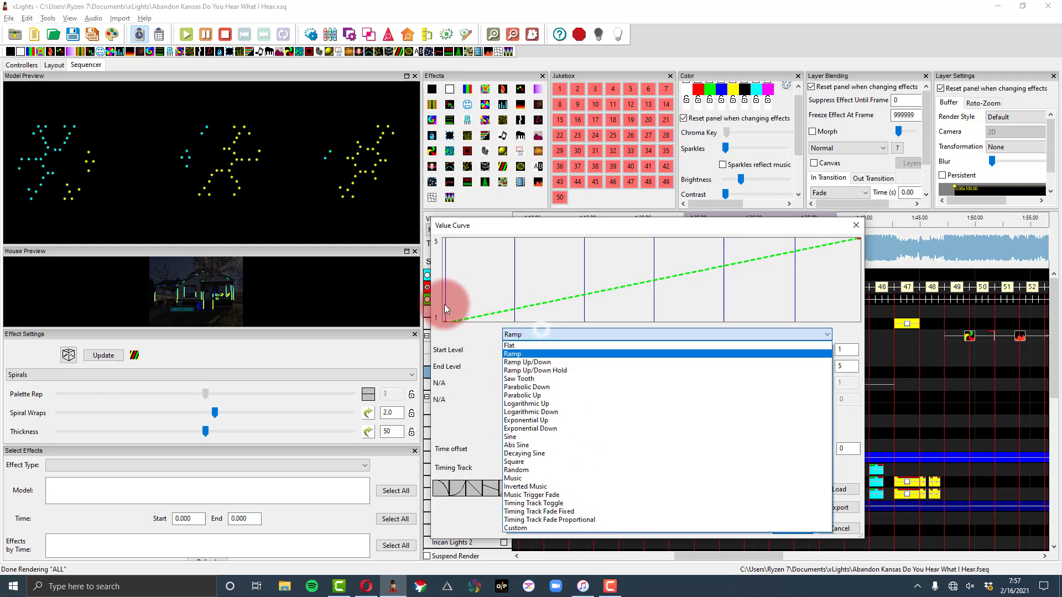
pyautogui.click(445, 317)
pyautogui.moveTo(447, 321); pyautogui.dragTo(444, 322)
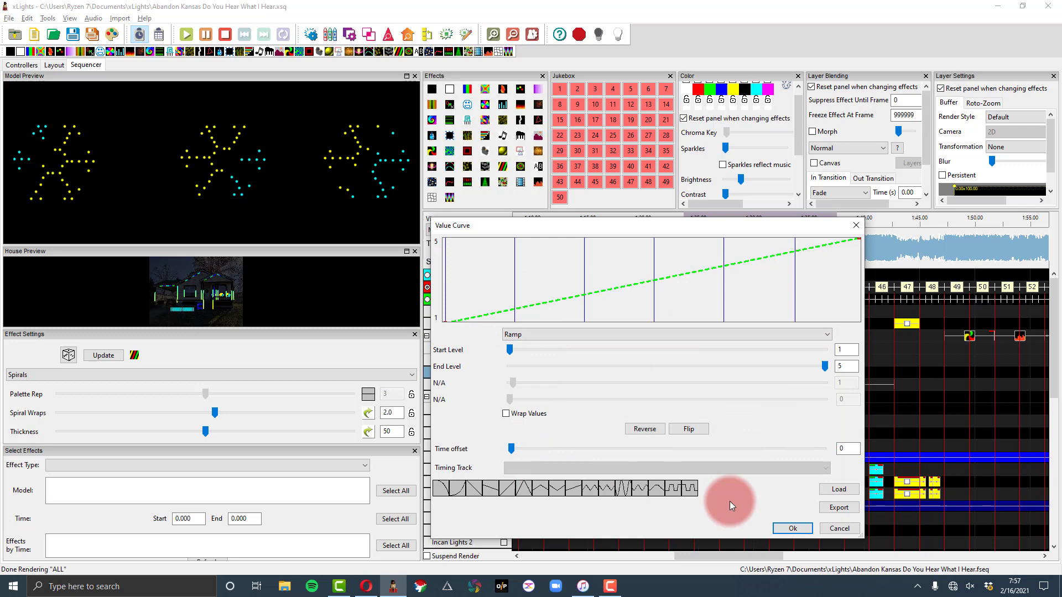
pyautogui.click(792, 528)
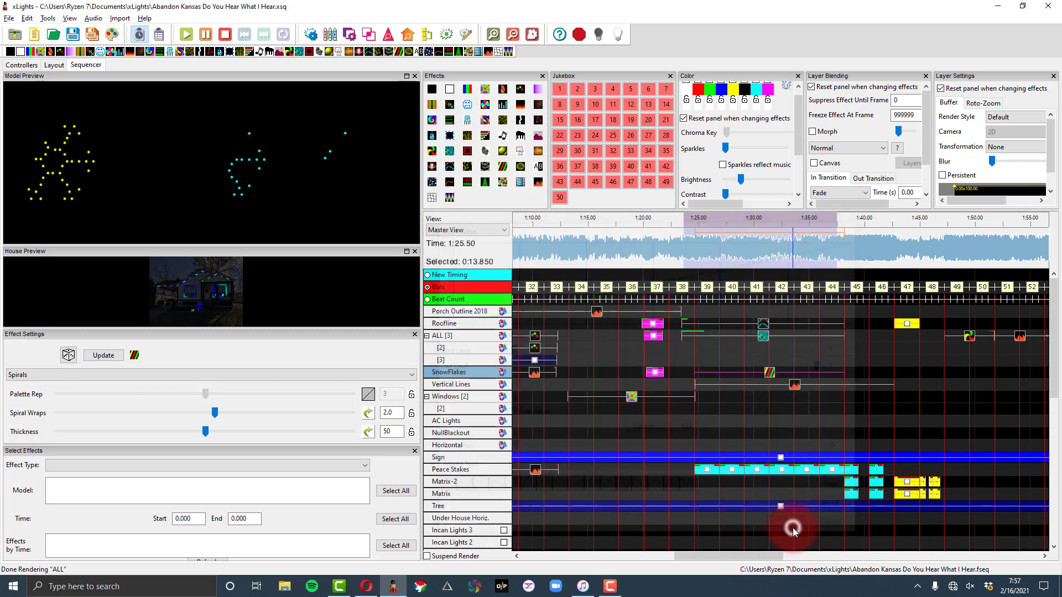
# Play the ramping Palette Rep from around 1:25, then stop.
pyautogui.click(696, 218)
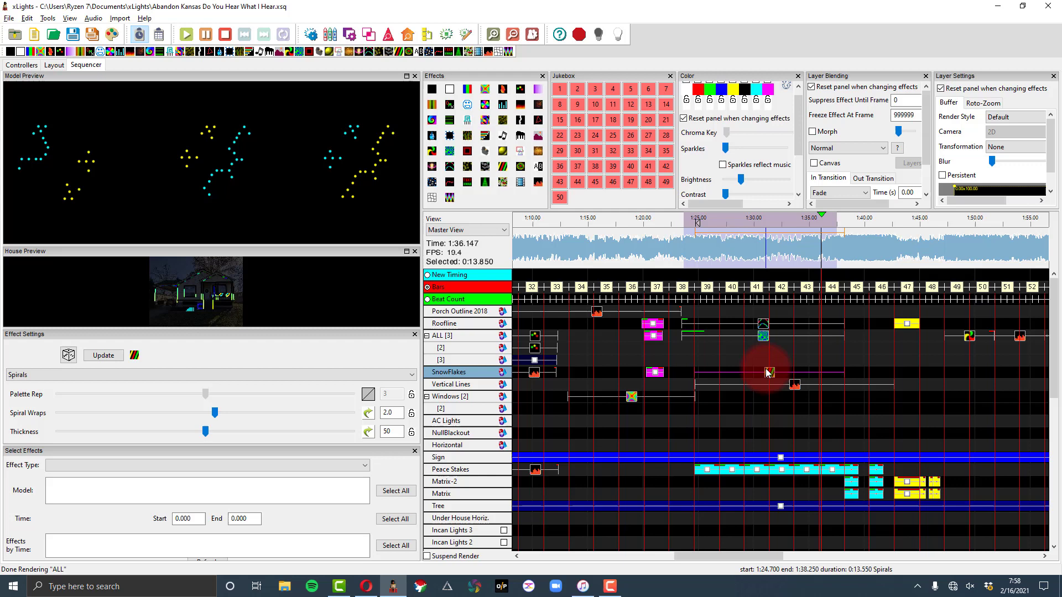
pyautogui.press('space')
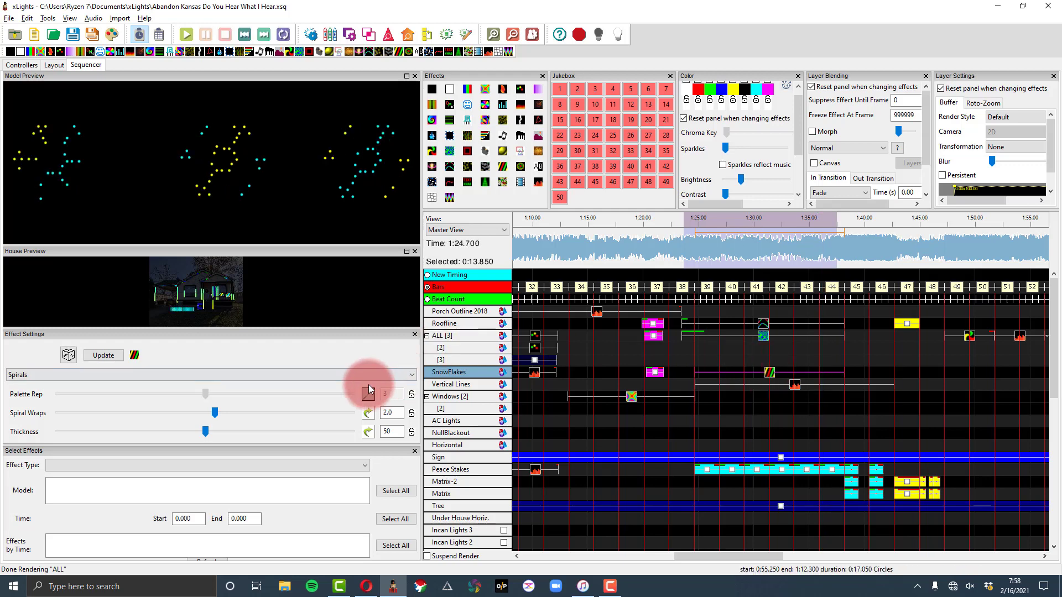
# Switch the Palette Rep curve to Custom and lower its start point to about 1.5.
pyautogui.click(371, 393)
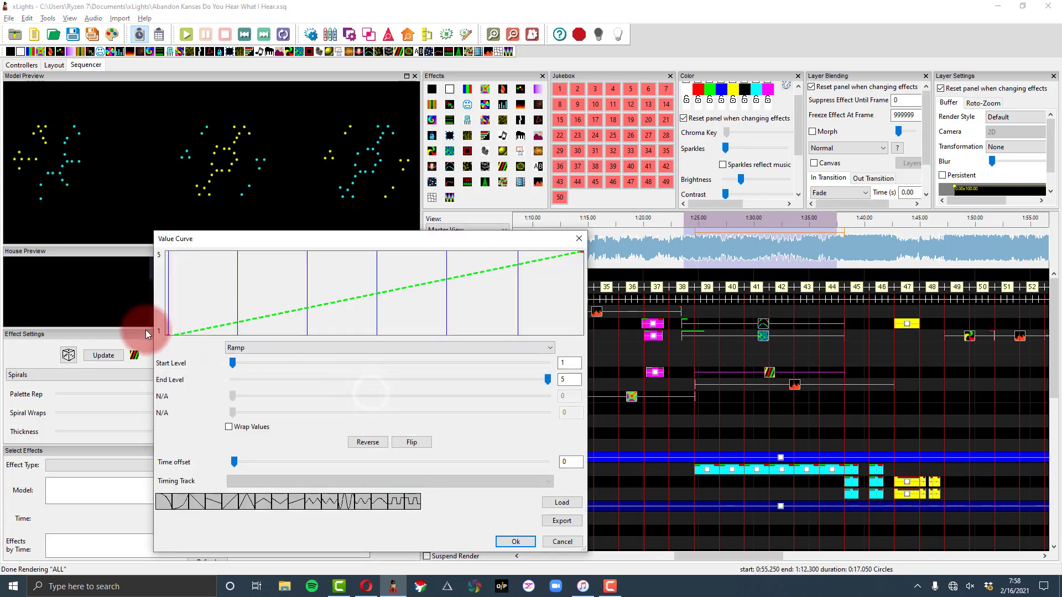
pyautogui.moveTo(168, 337); pyautogui.dragTo(174, 332)
pyautogui.click(260, 363)
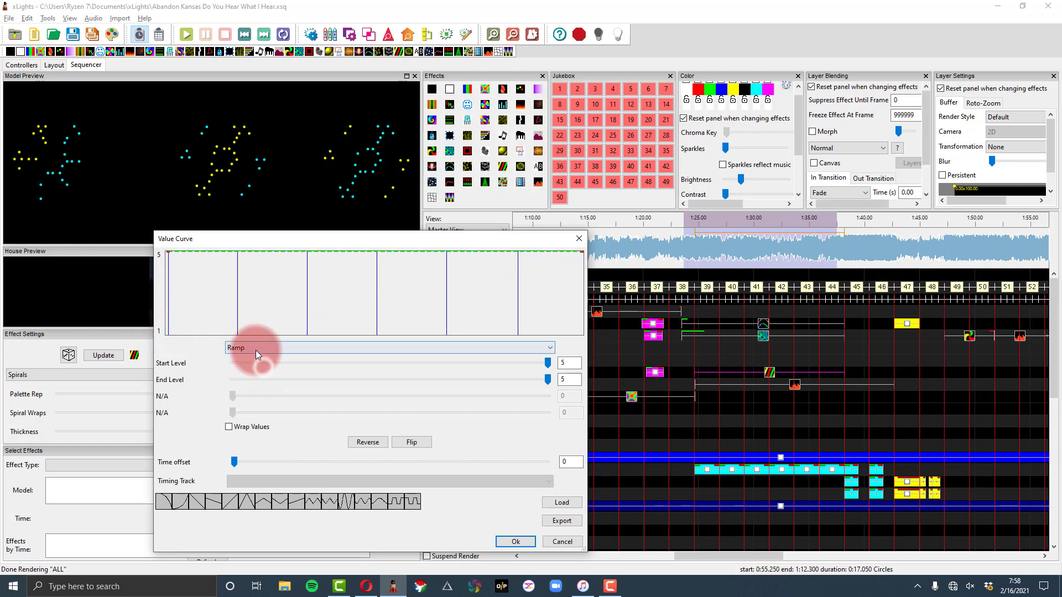
pyautogui.click(254, 348)
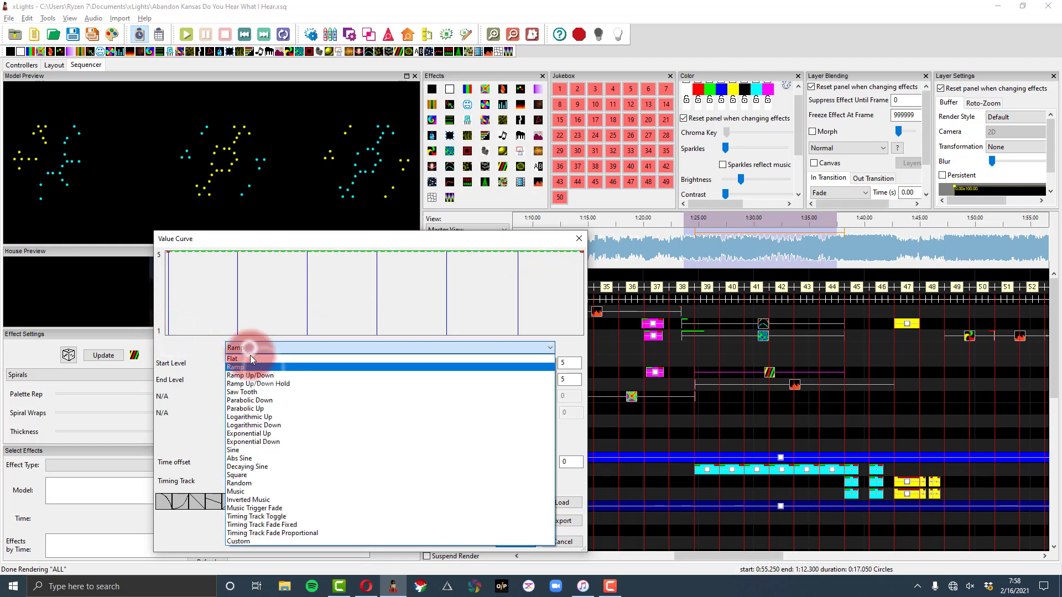
pyautogui.click(259, 542)
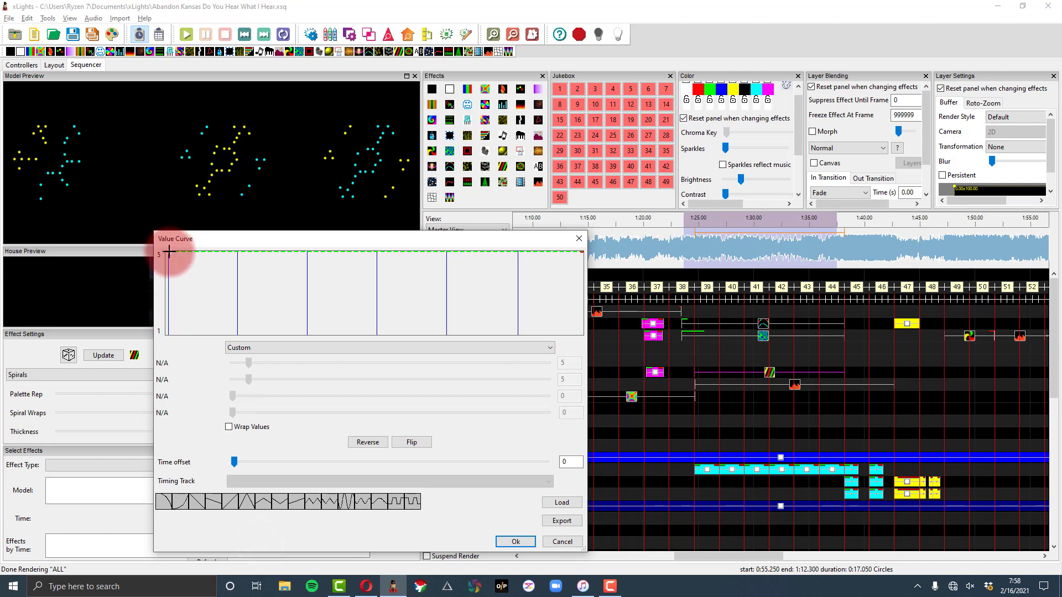
pyautogui.moveTo(169, 252); pyautogui.dragTo(196, 308)
pyautogui.moveTo(169, 256); pyautogui.dragTo(162, 320)
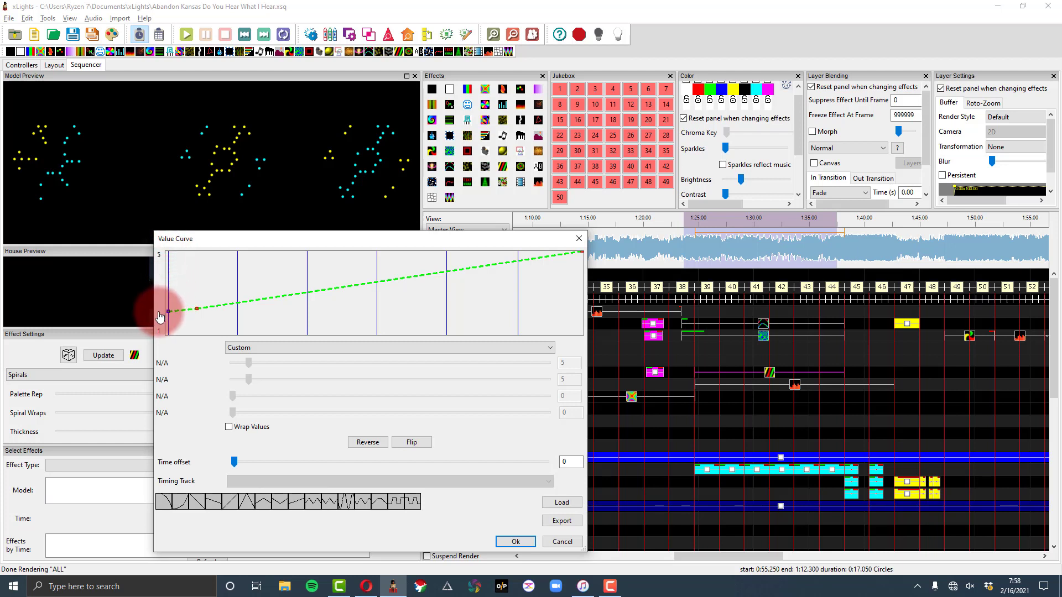
pyautogui.click(194, 310)
pyautogui.moveTo(195, 309); pyautogui.dragTo(586, 276)
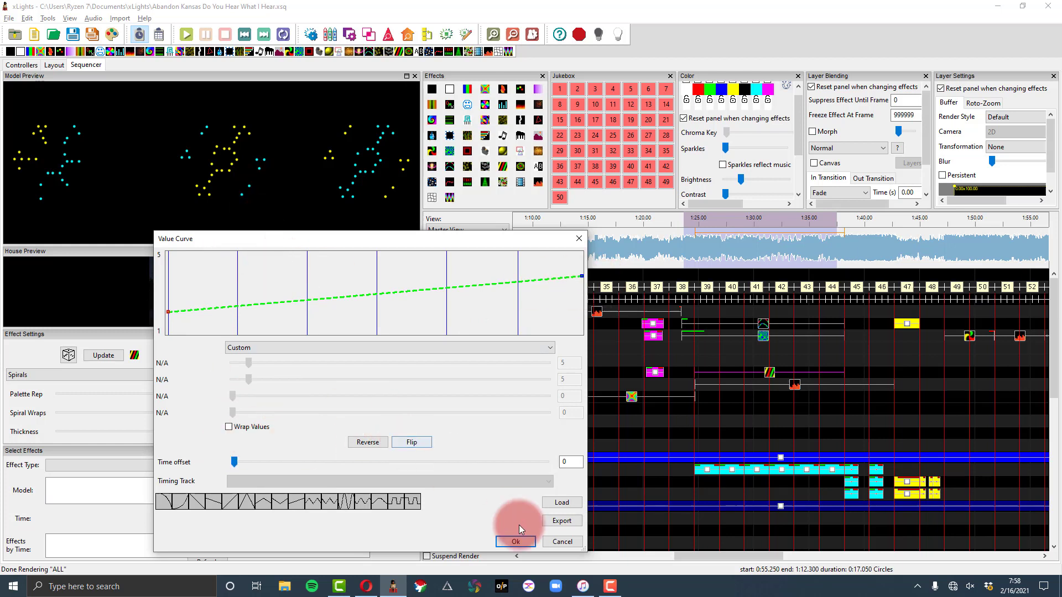
# Test reverse and flip, then add points forming peaks and dips between 1 and 5.
pyautogui.click(368, 442)
pyautogui.click(369, 442)
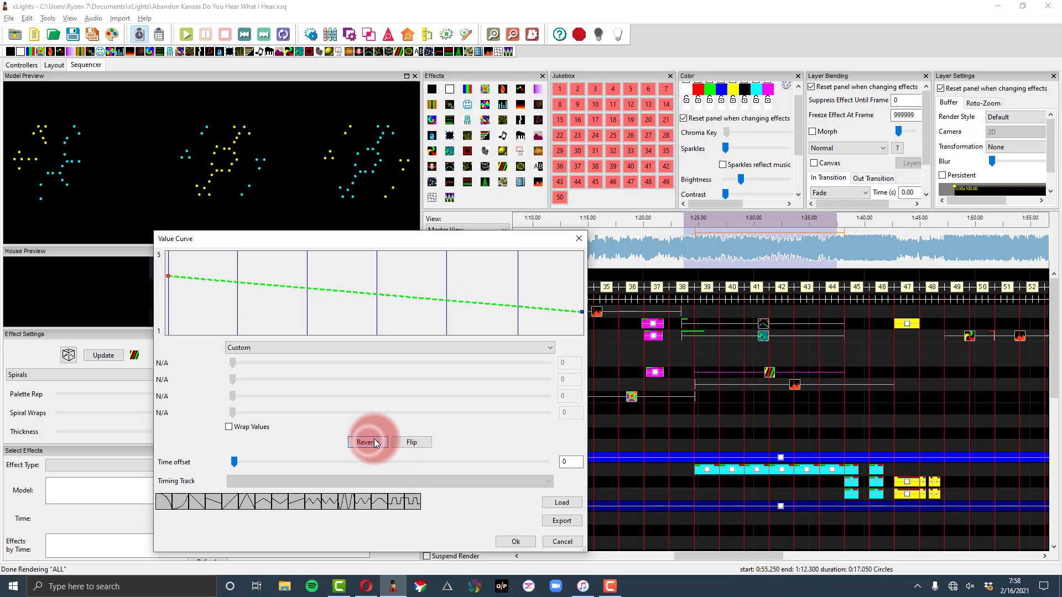
pyautogui.click(410, 444)
pyautogui.click(408, 444)
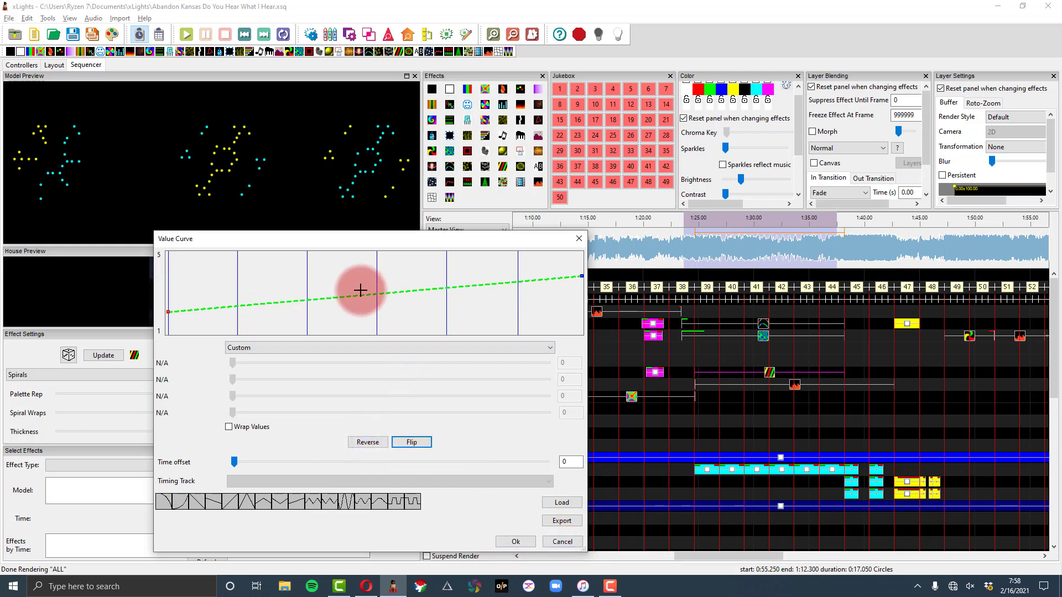
pyautogui.moveTo(282, 301); pyautogui.dragTo(243, 259)
pyautogui.click(310, 265)
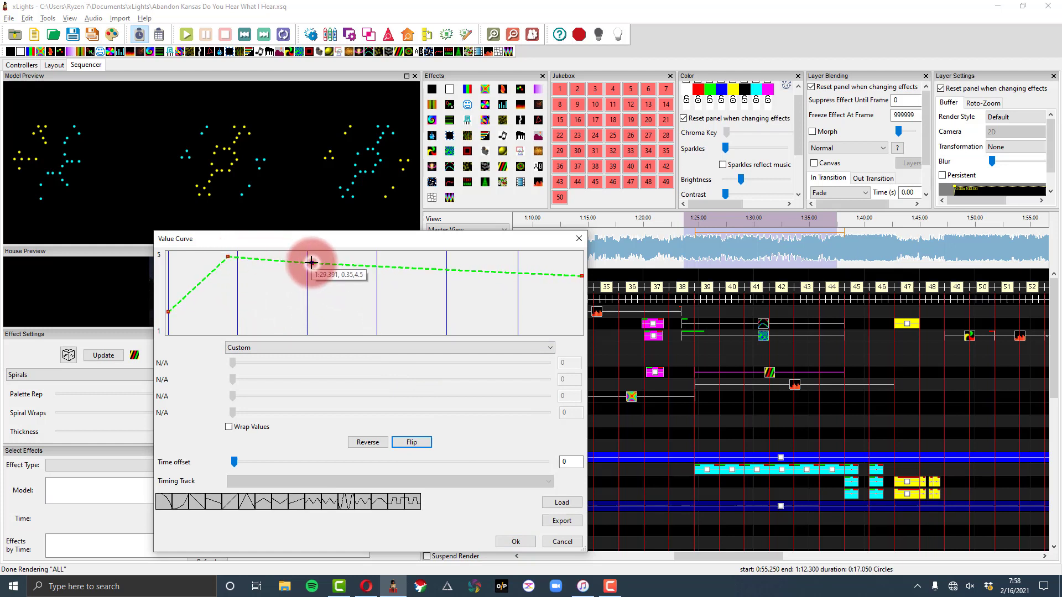
pyautogui.moveTo(310, 266); pyautogui.dragTo(309, 321)
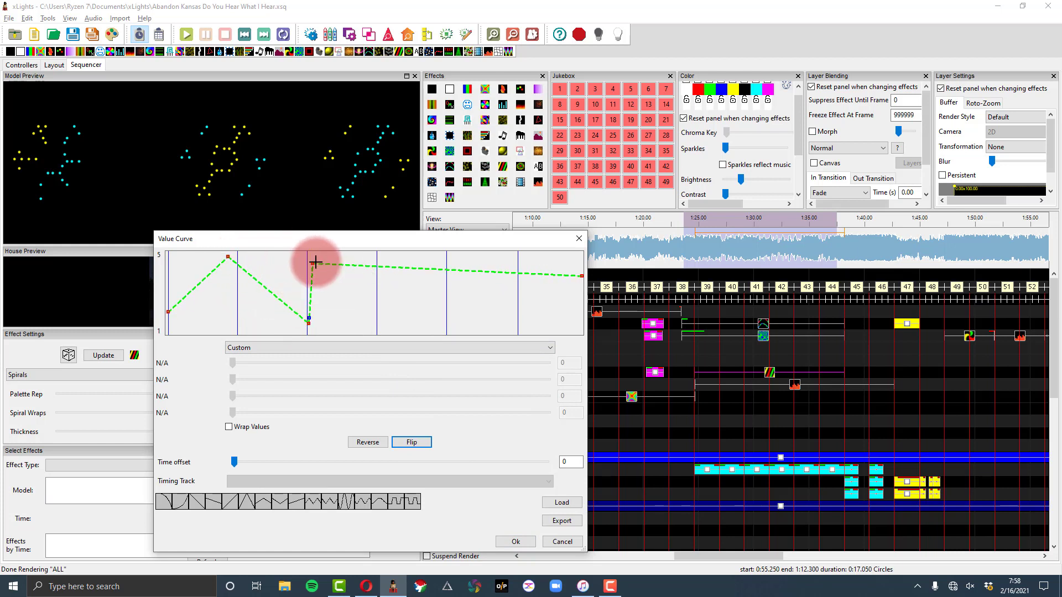
pyautogui.moveTo(312, 263); pyautogui.dragTo(518, 259)
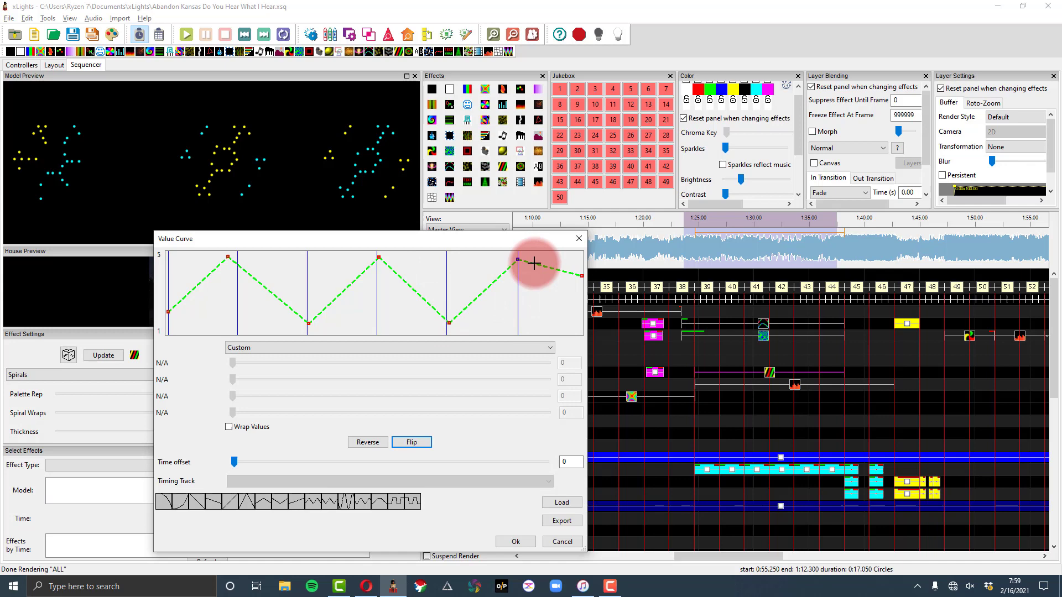
pyautogui.click(514, 543)
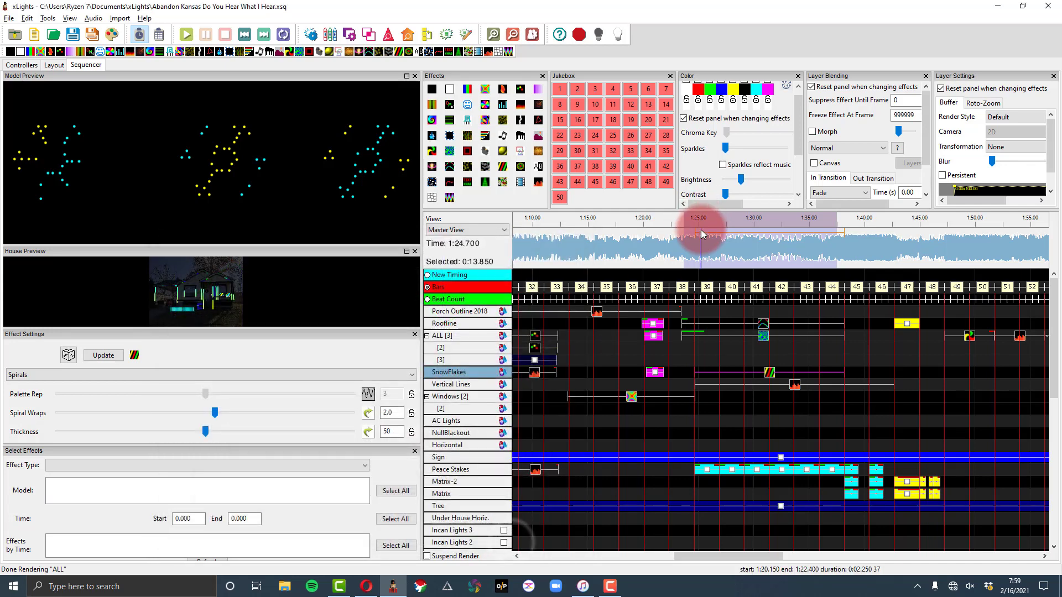
pyautogui.click(696, 218)
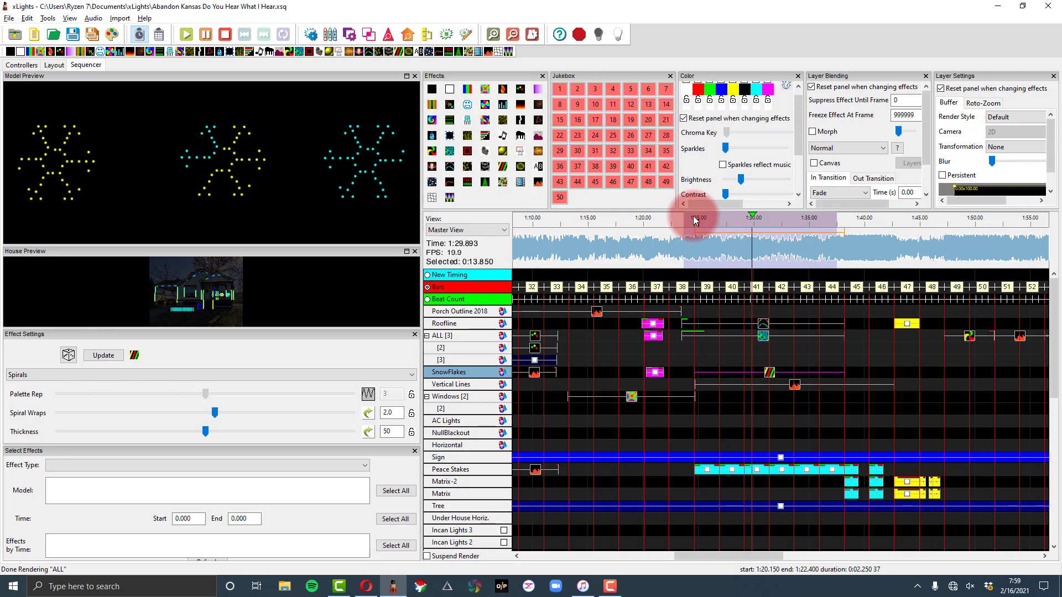
pyautogui.press('space')
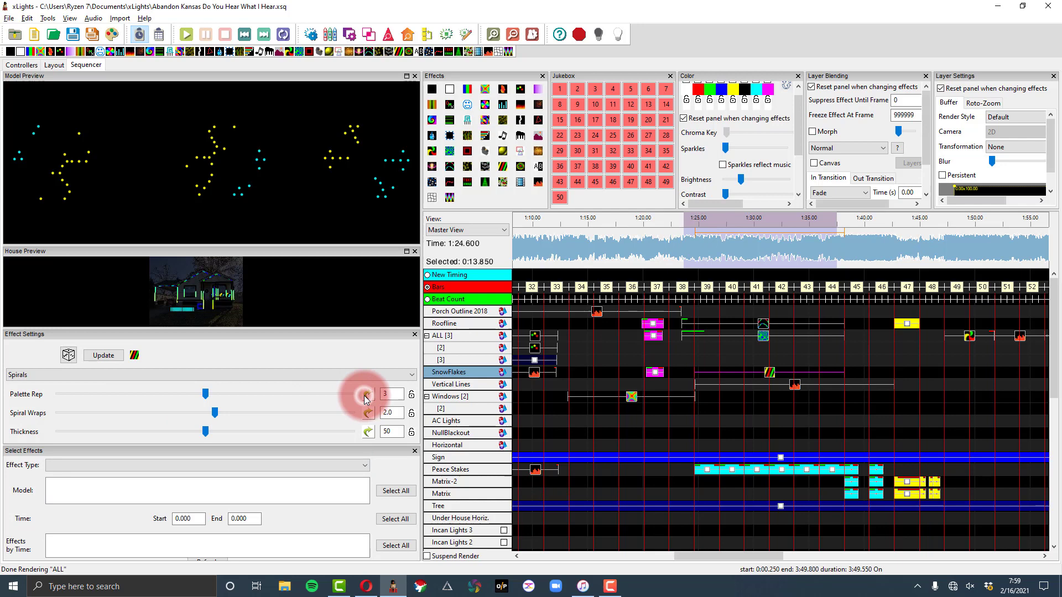
# Sweep Spiral Wraps from 30 to -30 during playback, then bring it back near zero.
pyautogui.click(241, 394)
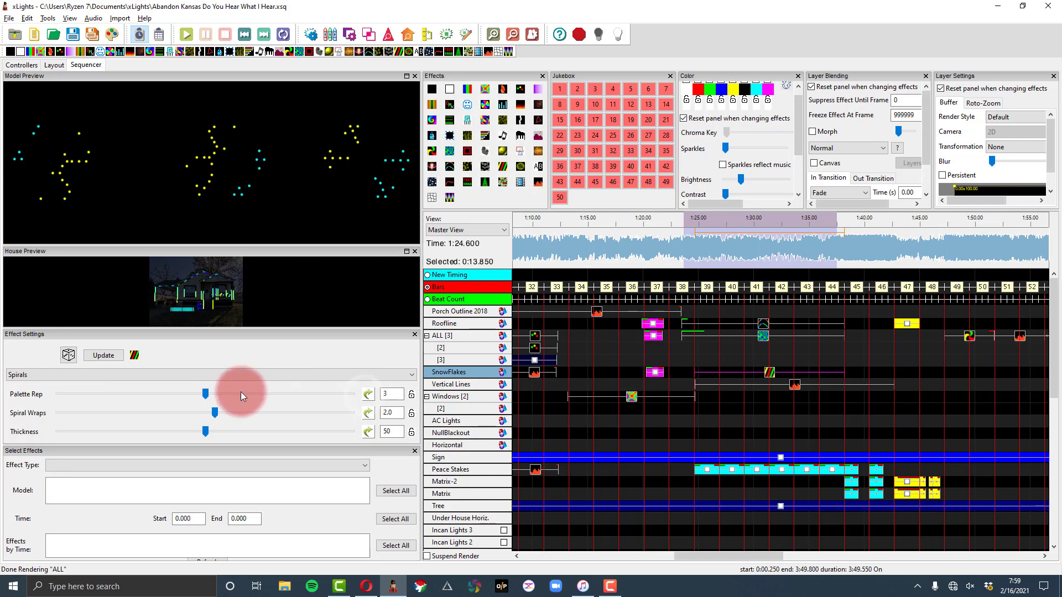
pyautogui.click(201, 411)
pyautogui.moveTo(215, 413); pyautogui.dragTo(275, 414)
pyautogui.moveTo(155, 413); pyautogui.dragTo(368, 415)
pyautogui.click(702, 219)
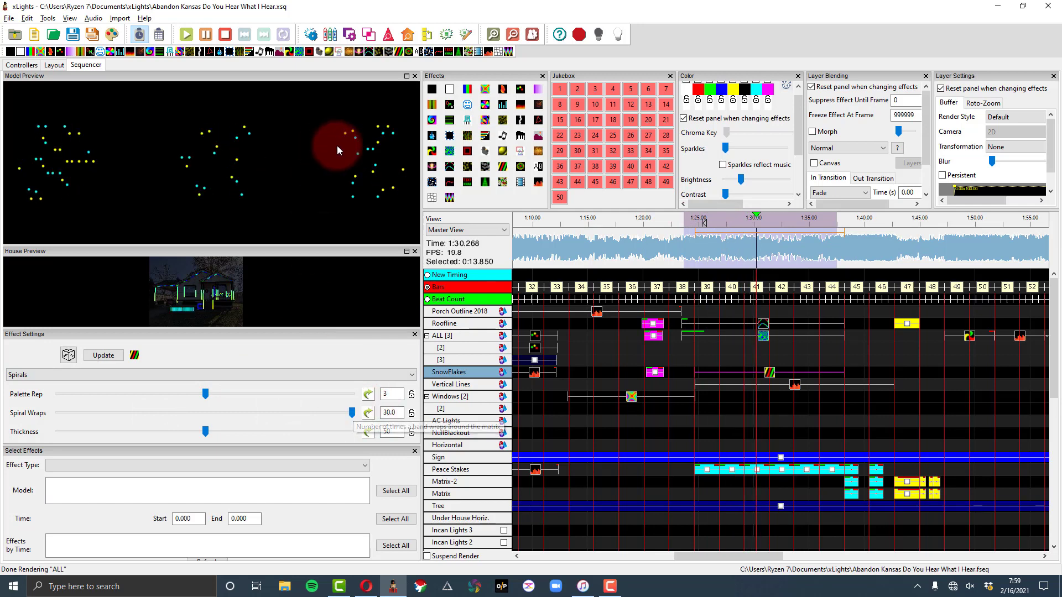
pyautogui.moveTo(352, 413); pyautogui.dragTo(48, 423)
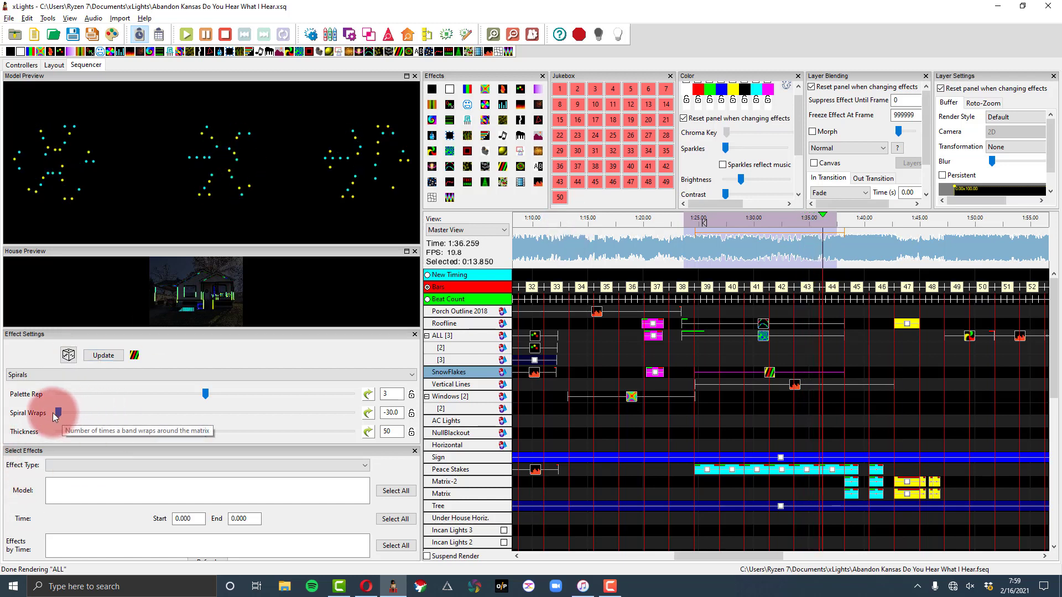
pyautogui.moveTo(58, 412); pyautogui.dragTo(204, 410)
# Replay from about 1:26.5 with Spiral Wraps at 0.3 and open its value curve.
pyautogui.click(215, 208)
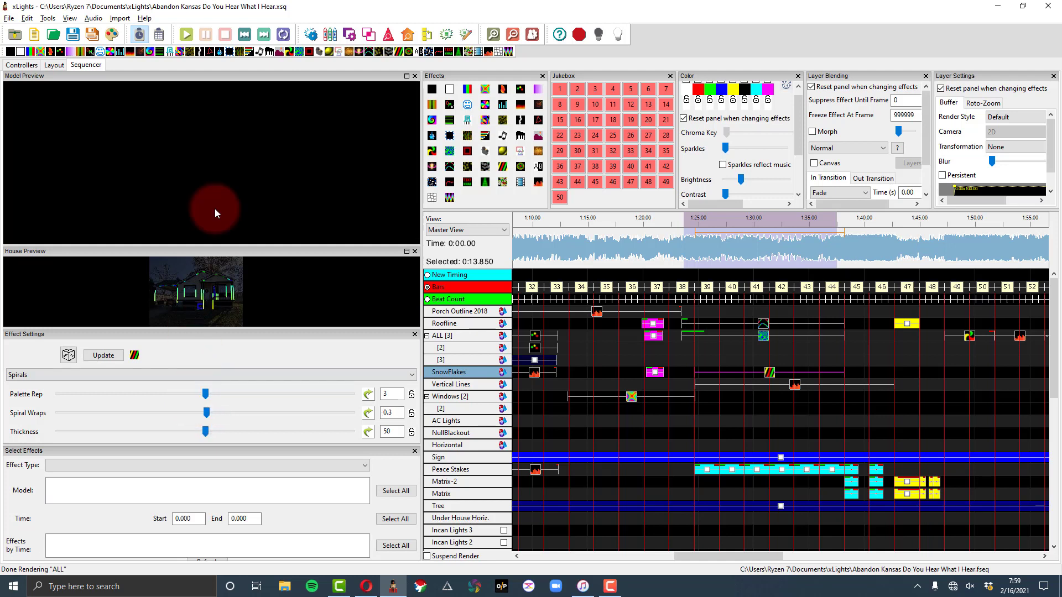
pyautogui.click(710, 214)
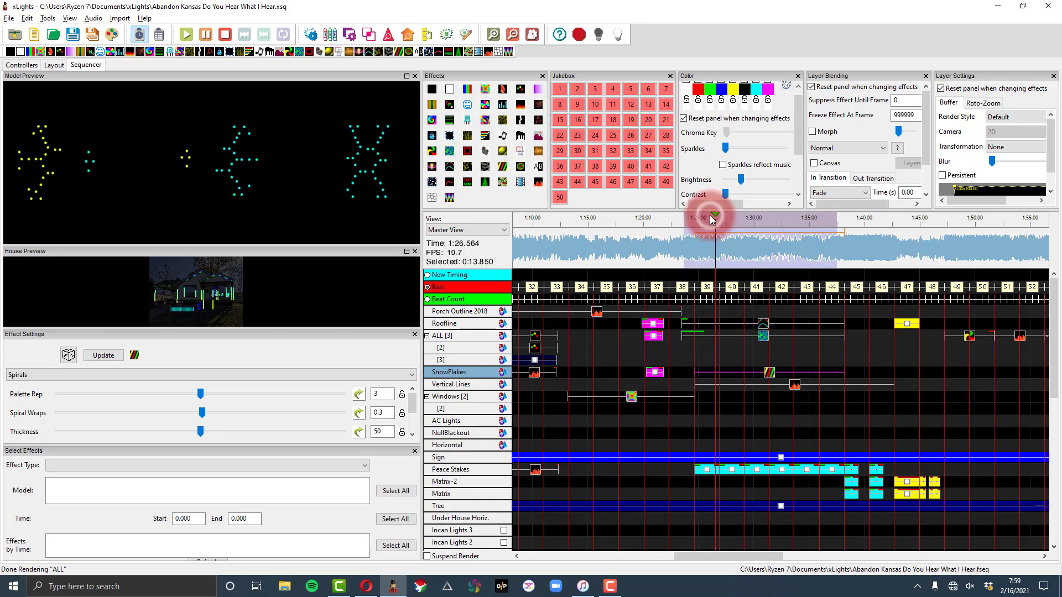
pyautogui.click(709, 216)
pyautogui.click(770, 358)
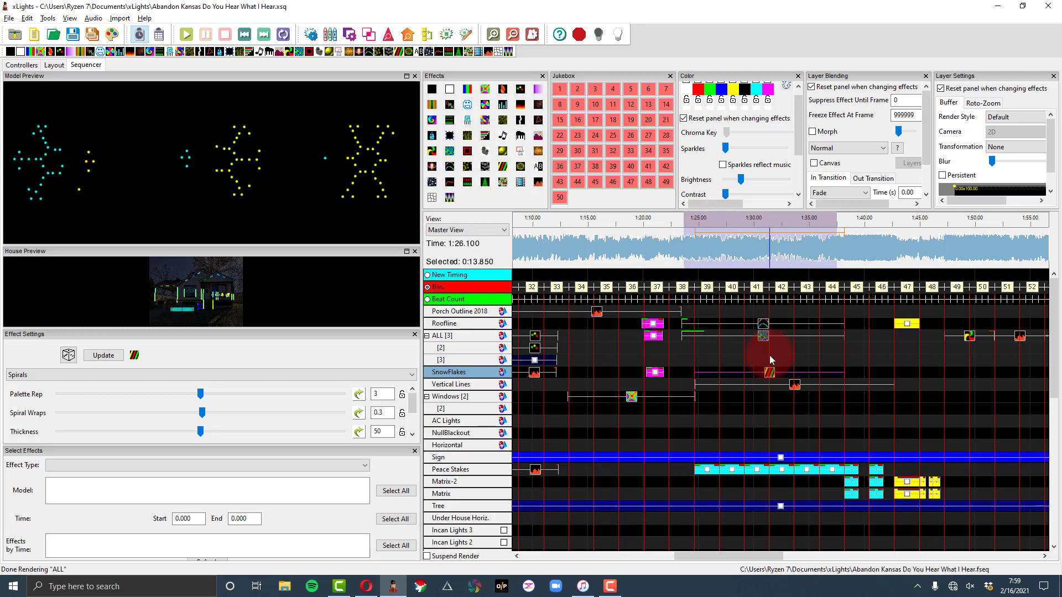
pyautogui.click(351, 385)
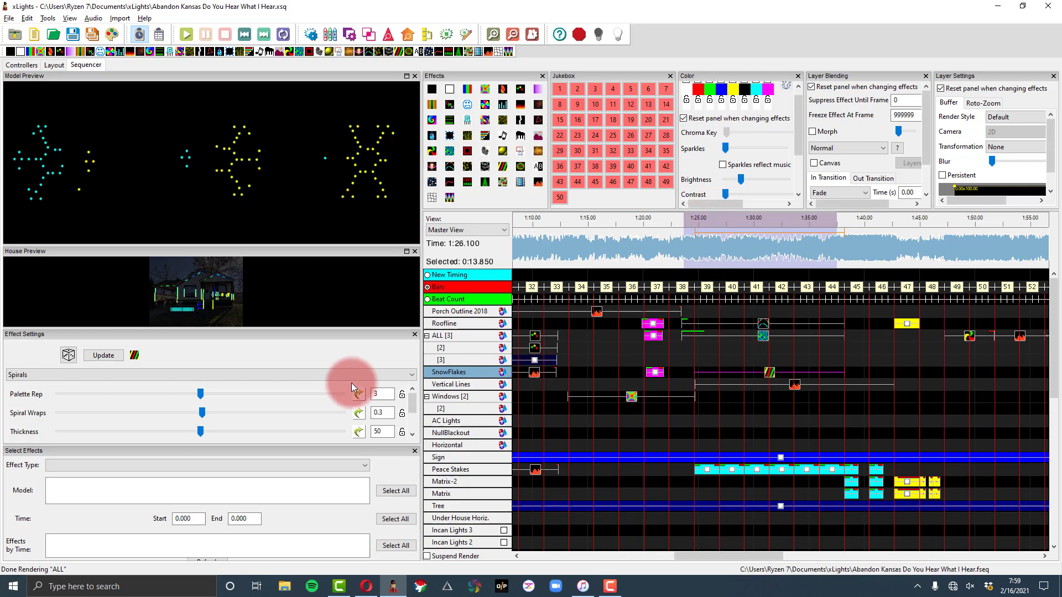
pyautogui.click(354, 411)
# Try Music Trigger Fade and Music, then give Spiral Wraps an Exponential Up curve.
pyautogui.click(321, 367)
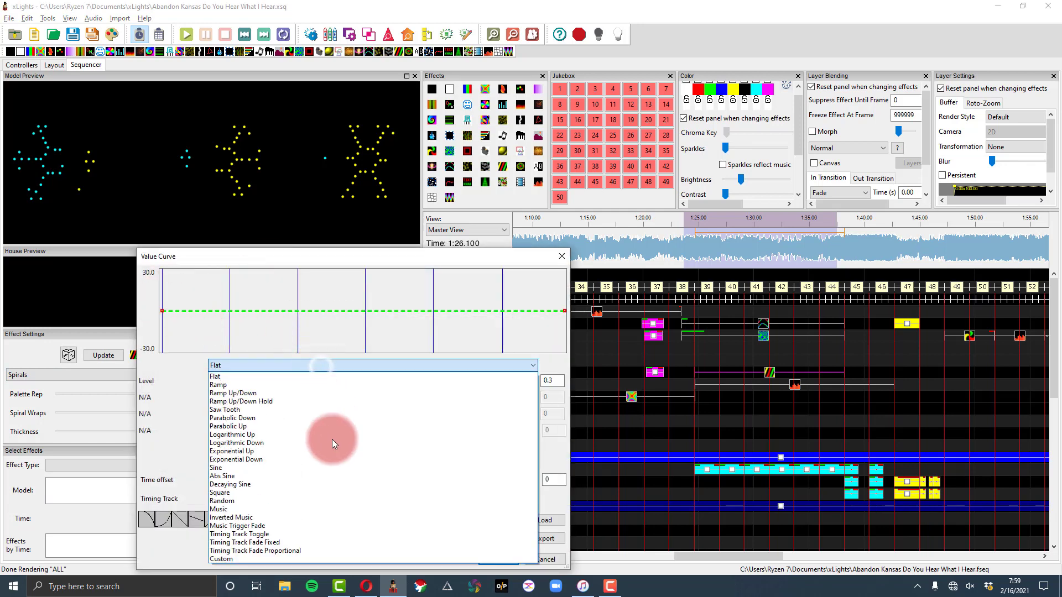
pyautogui.click(349, 523)
pyautogui.click(252, 369)
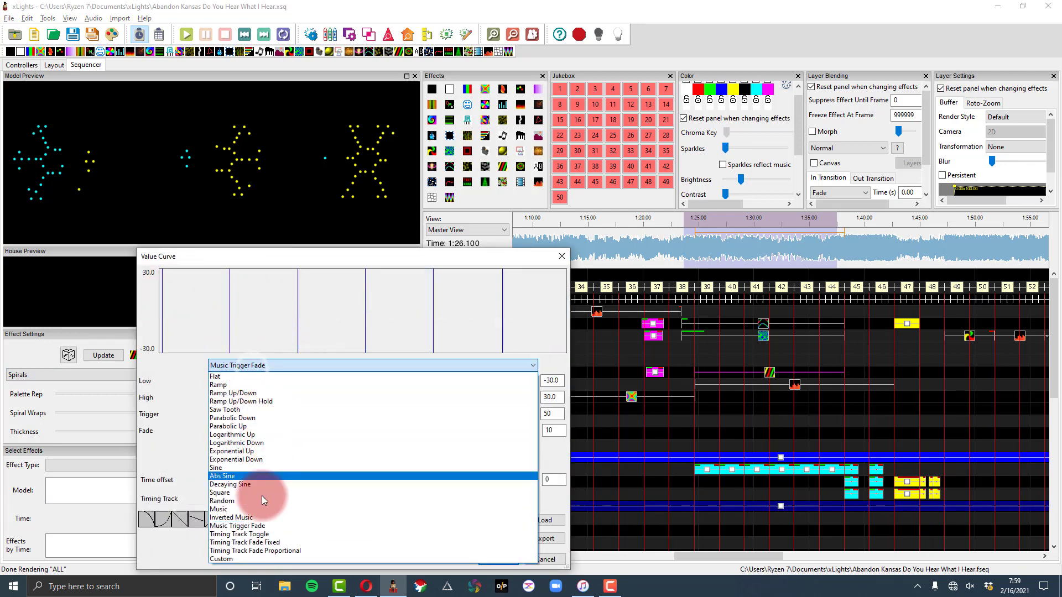
pyautogui.click(219, 463)
pyautogui.click(235, 367)
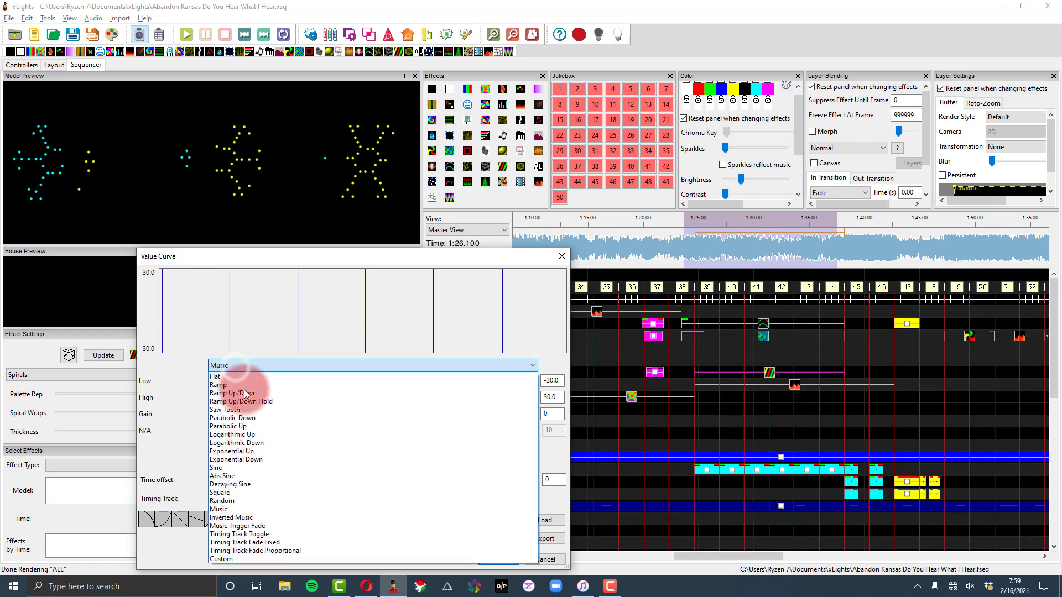
pyautogui.click(253, 452)
pyautogui.click(499, 560)
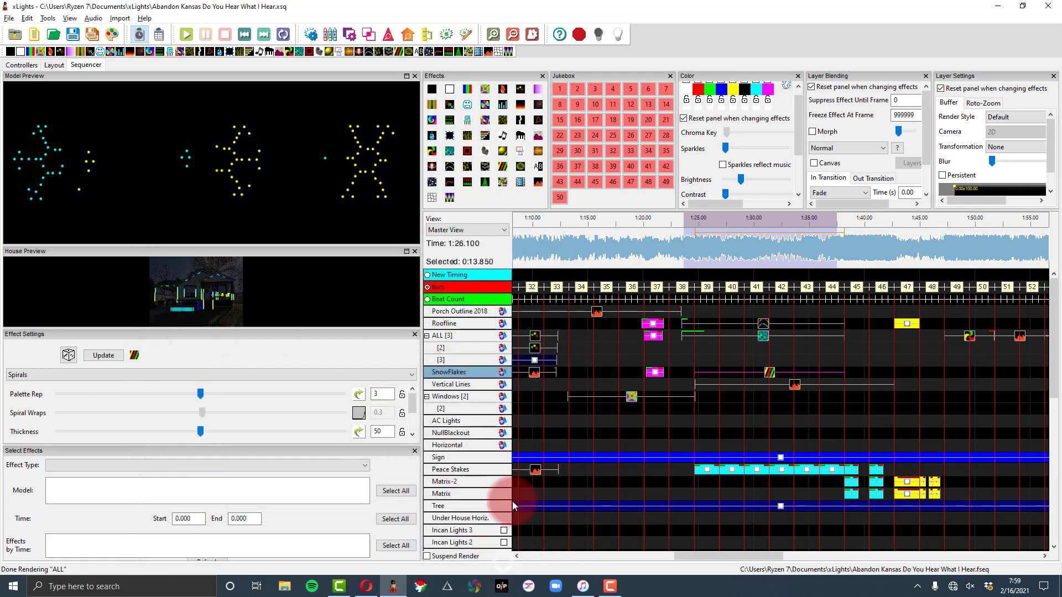
# Play around 1:24–1:32, render with F5, and replay the spiral section from 1:25.
pyautogui.click(775, 218)
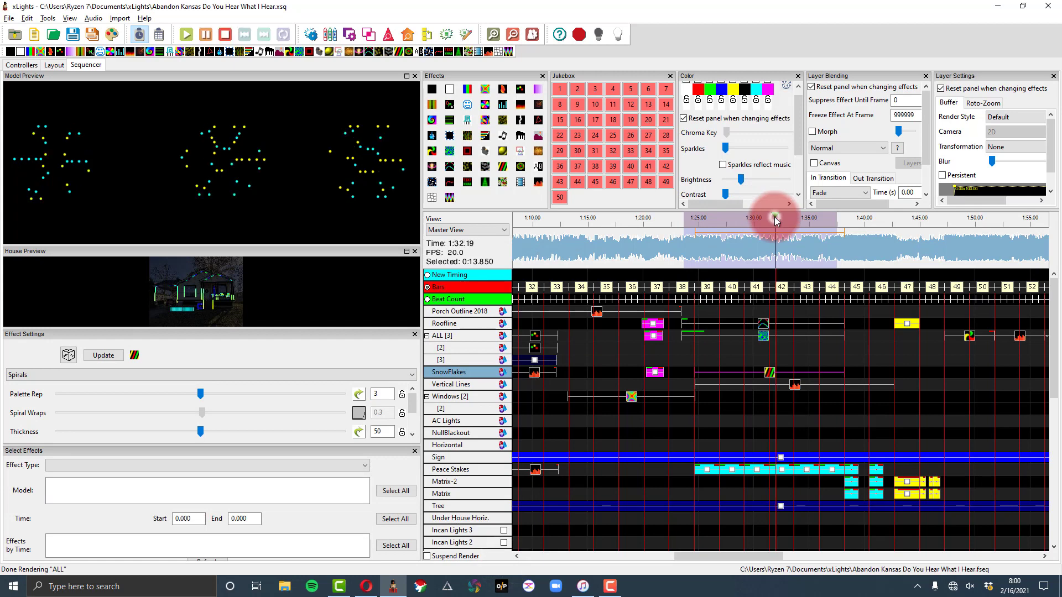
pyautogui.click(688, 217)
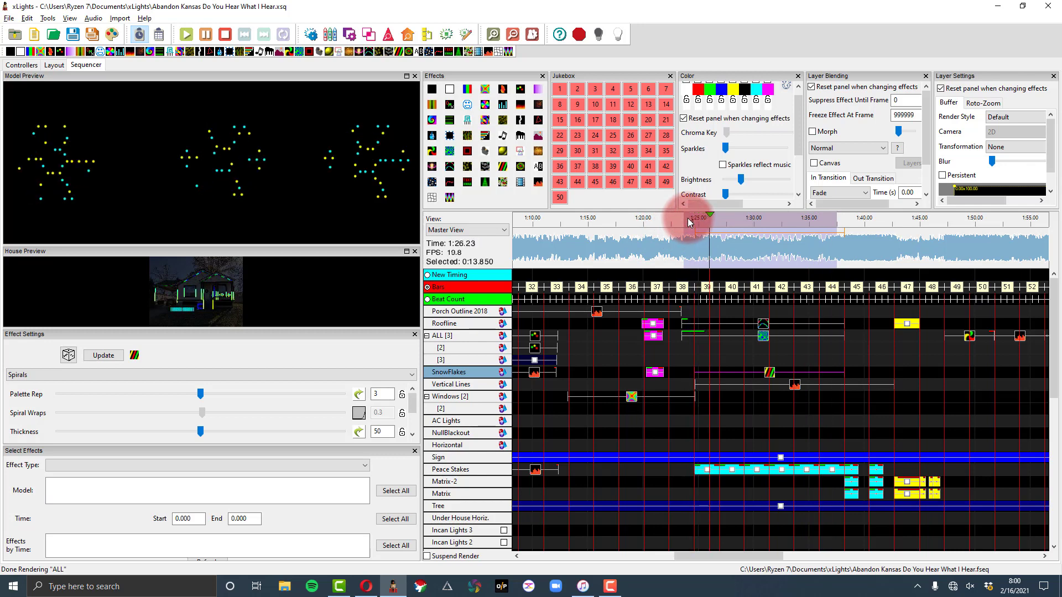
pyautogui.press('space')
pyautogui.press('F5')
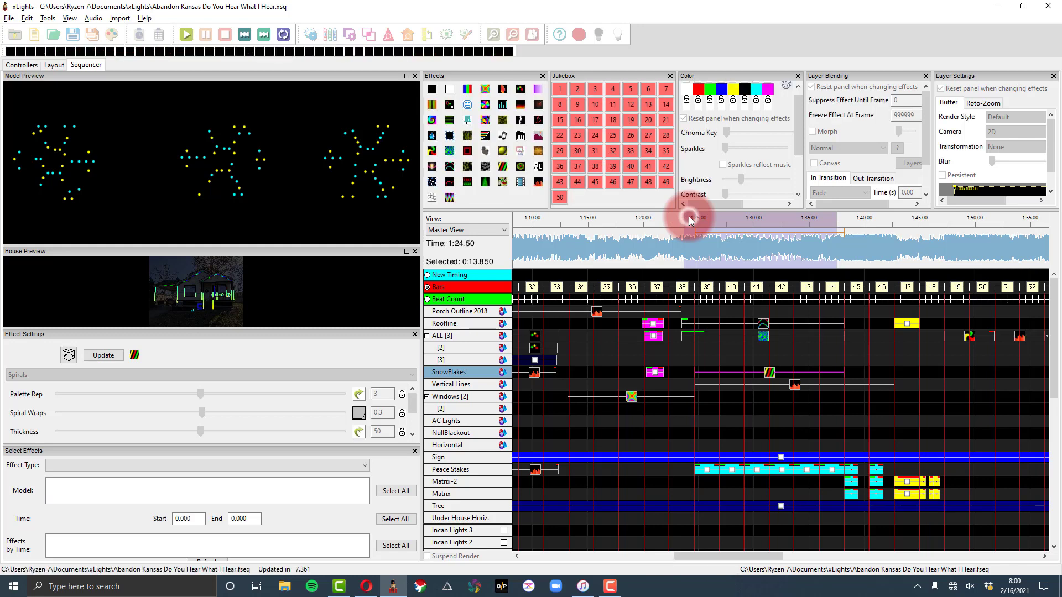
pyautogui.click(689, 219)
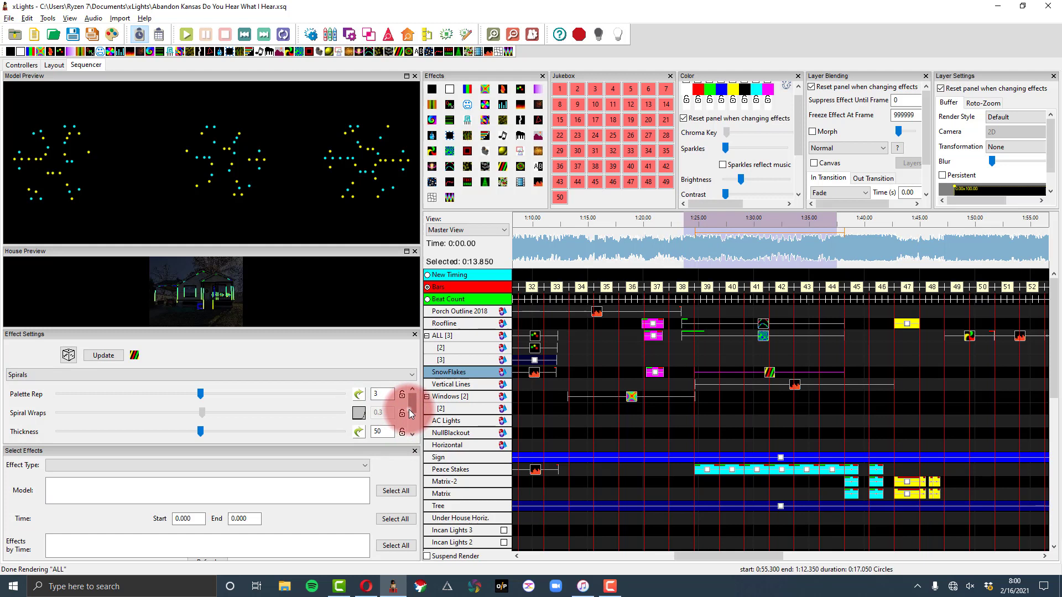
pyautogui.moveTo(412, 413); pyautogui.dragTo(828, 366)
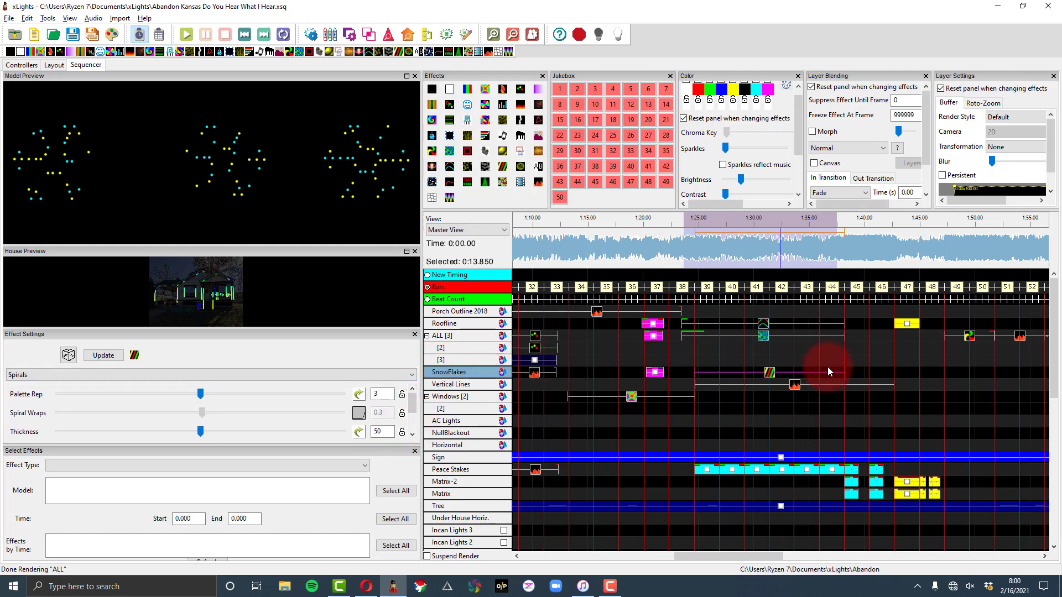
# Select the Vertical Lines effect, then the Roofline Single Strand chase block at the crescendo to show its settings.
pyautogui.click(793, 386)
pyautogui.click(292, 401)
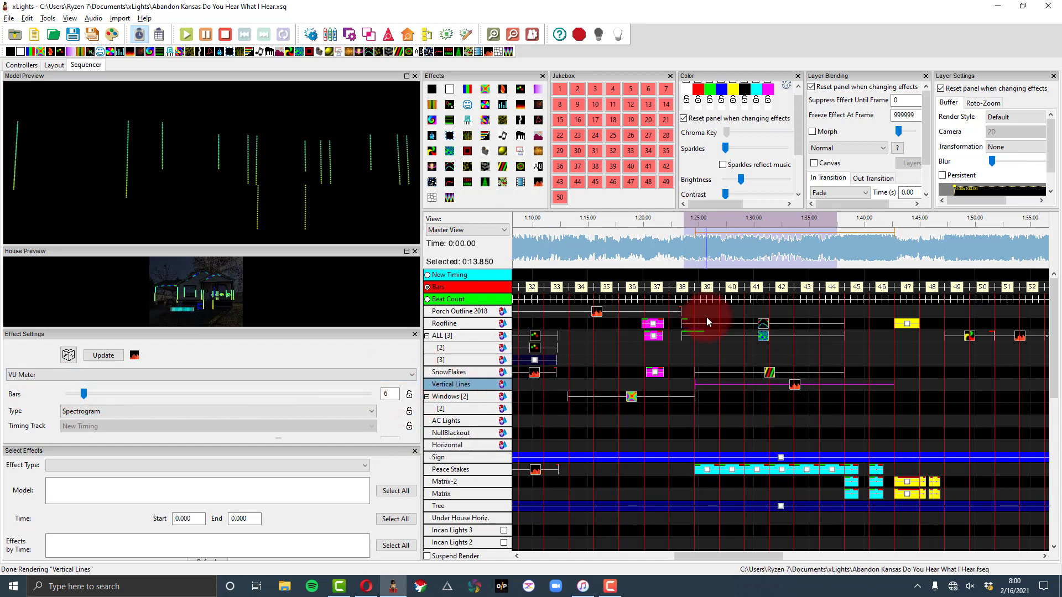
pyautogui.click(763, 324)
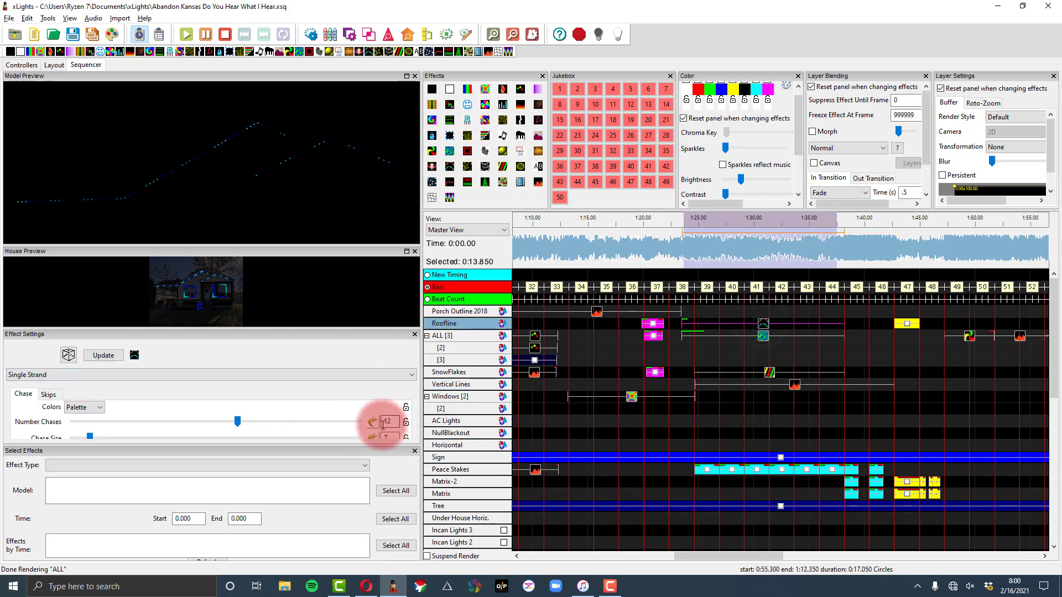